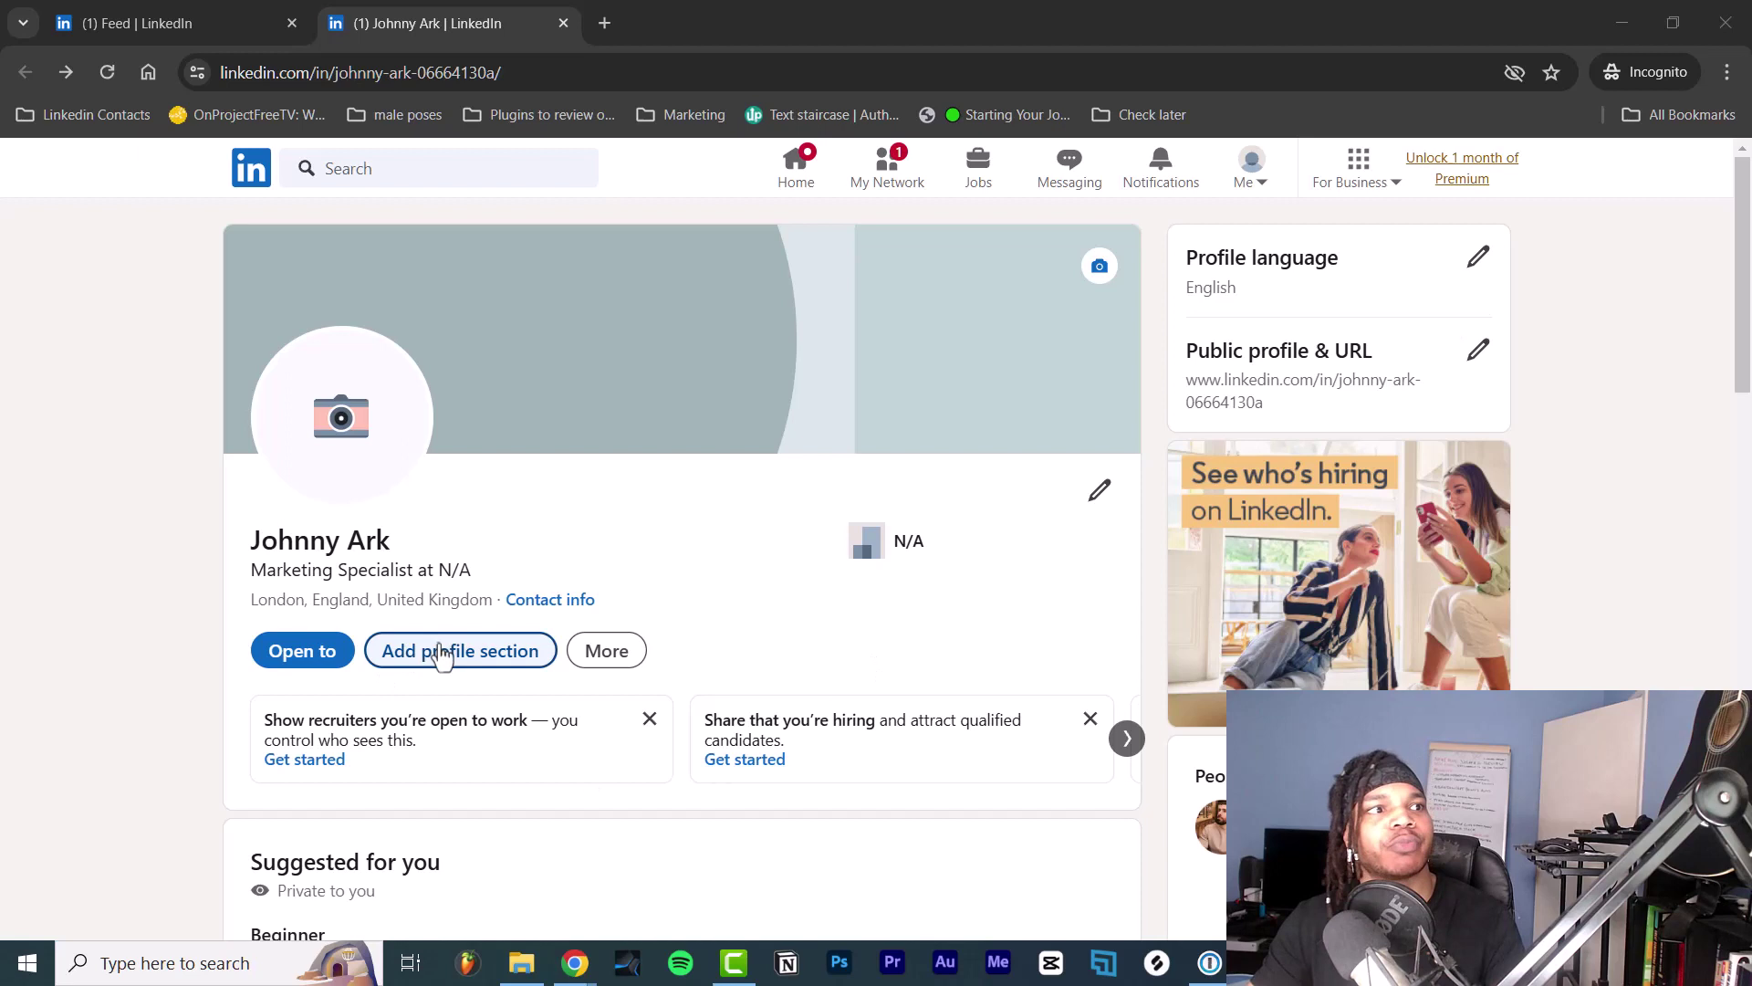
# Add a Featured section from the Recommended profile sections list.
pyautogui.click(441, 657)
pyautogui.scroll(-2, 838, 386)
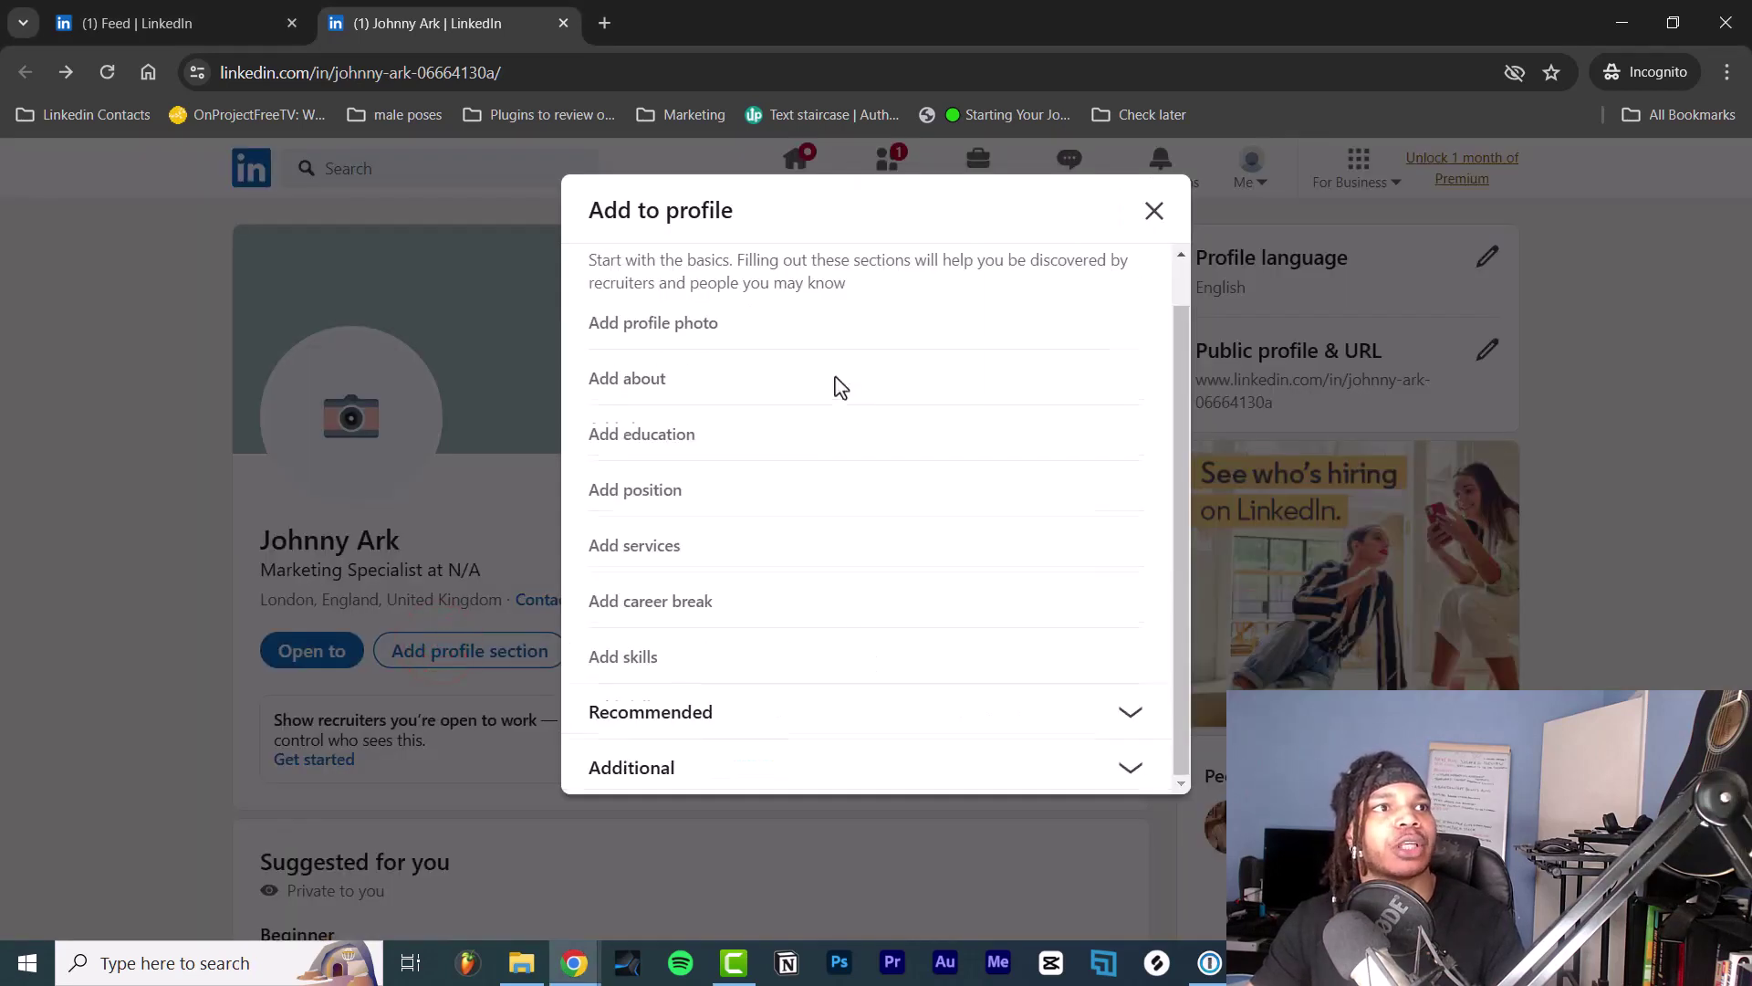
pyautogui.click(699, 714)
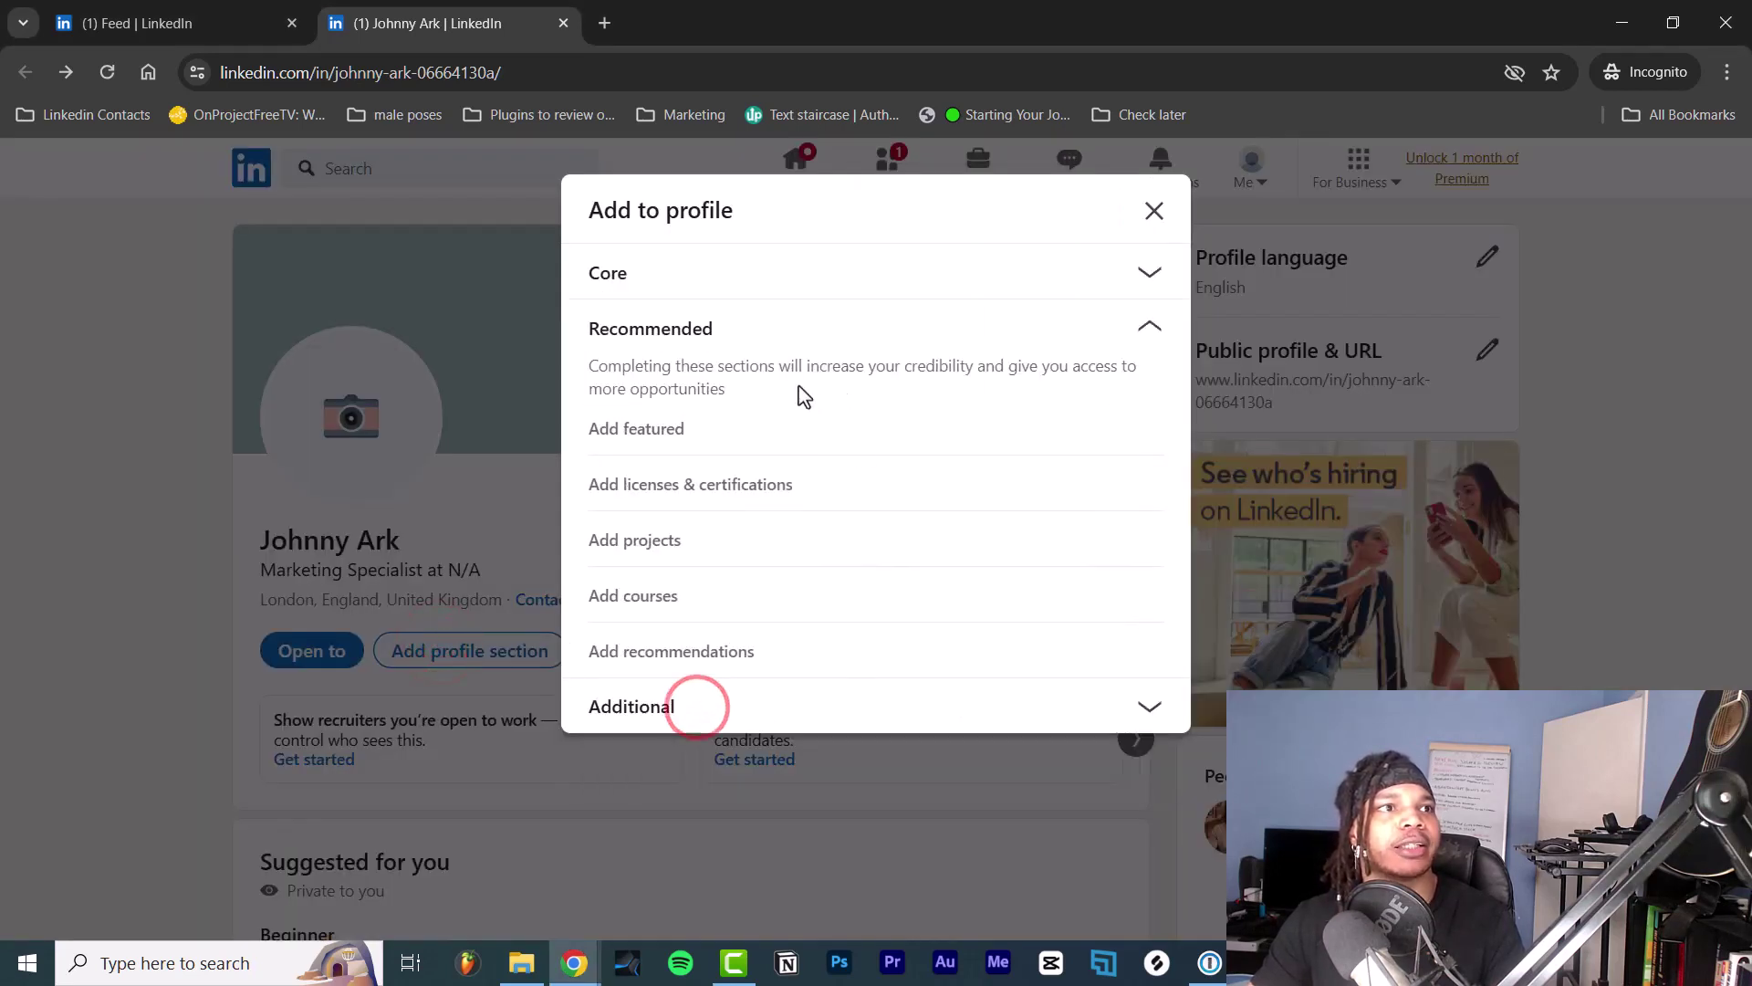
pyautogui.click(643, 431)
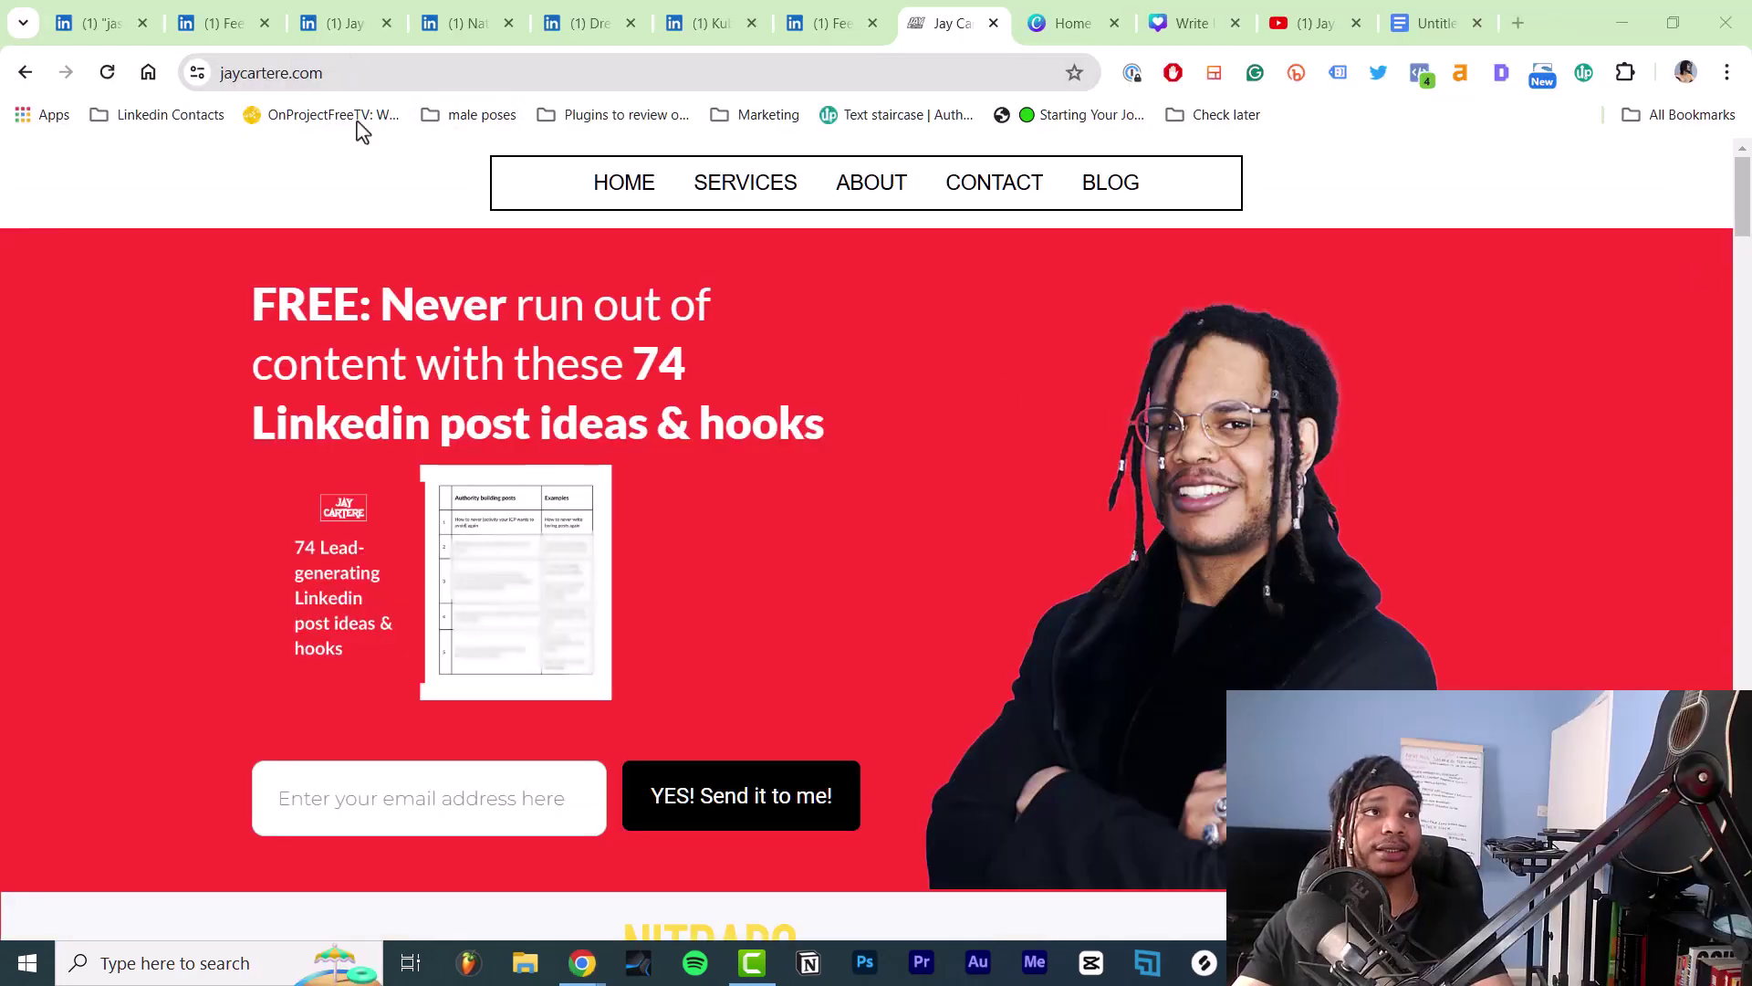
# Open the Free Download Featured tile in a new tab to verify its landing page, then close it.
pyautogui.click(328, 26)
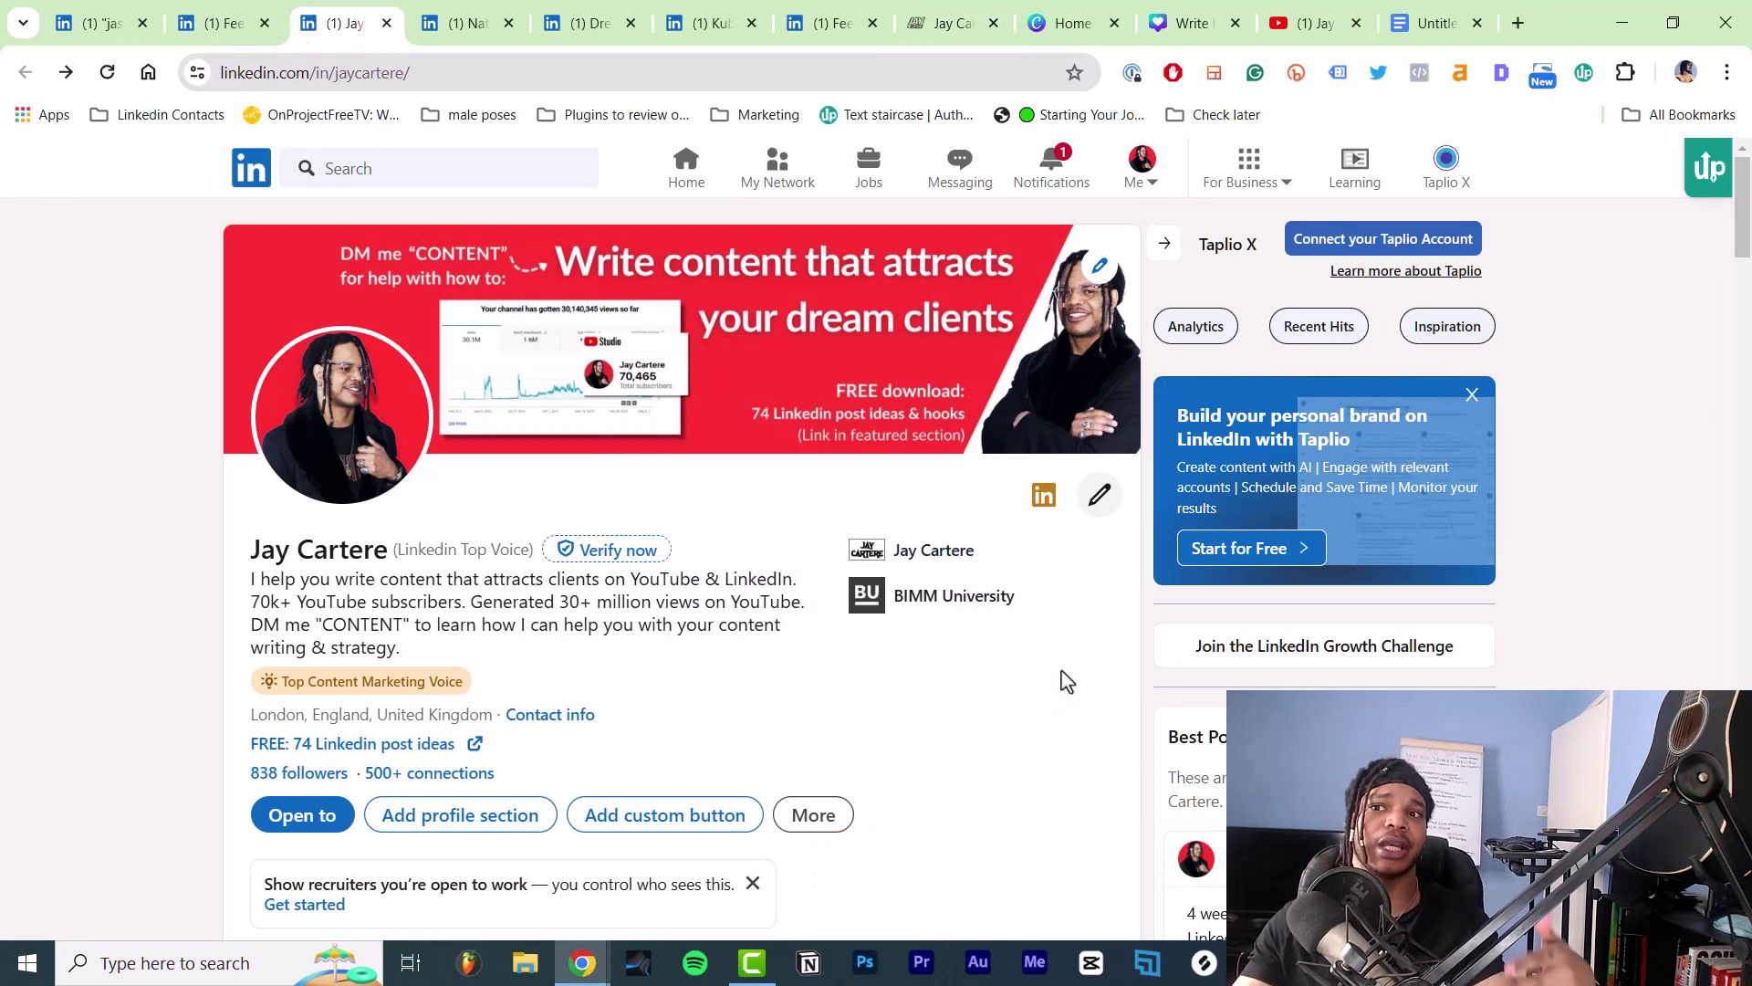
pyautogui.scroll(-3, 1063, 723)
pyautogui.scroll(-1, 1041, 698)
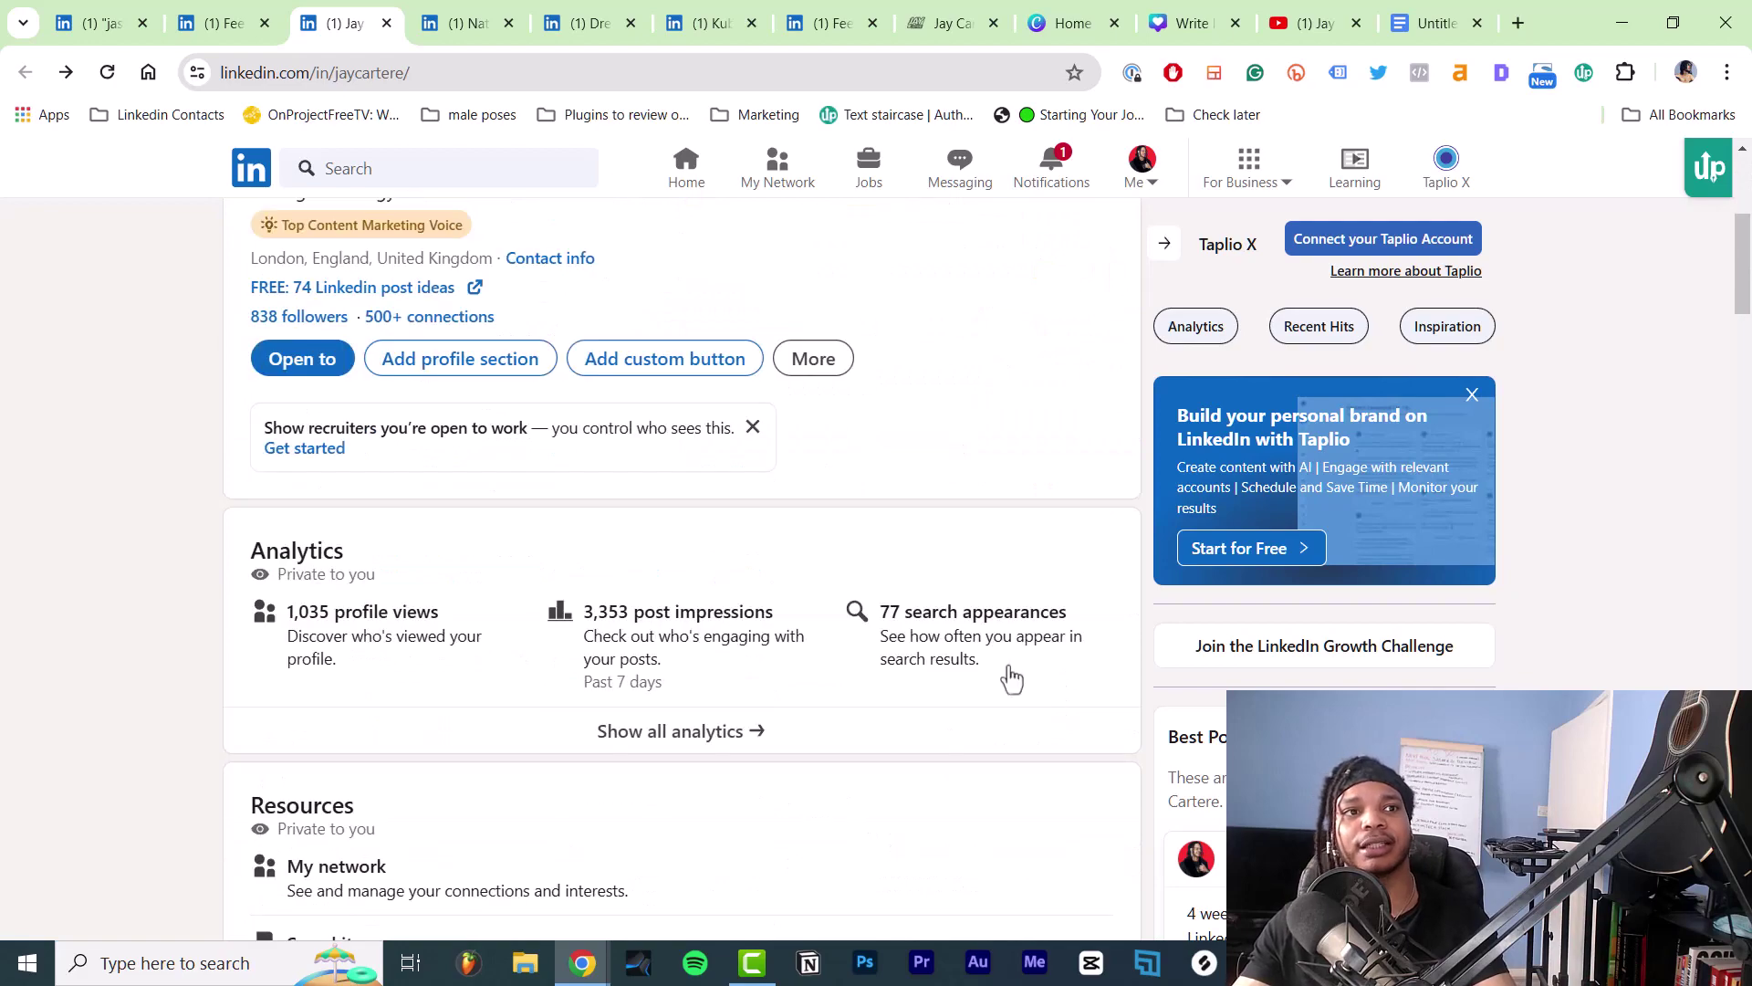
pyautogui.scroll(-1, 1008, 684)
pyautogui.scroll(-3, 1015, 696)
pyautogui.scroll(-4, 1013, 691)
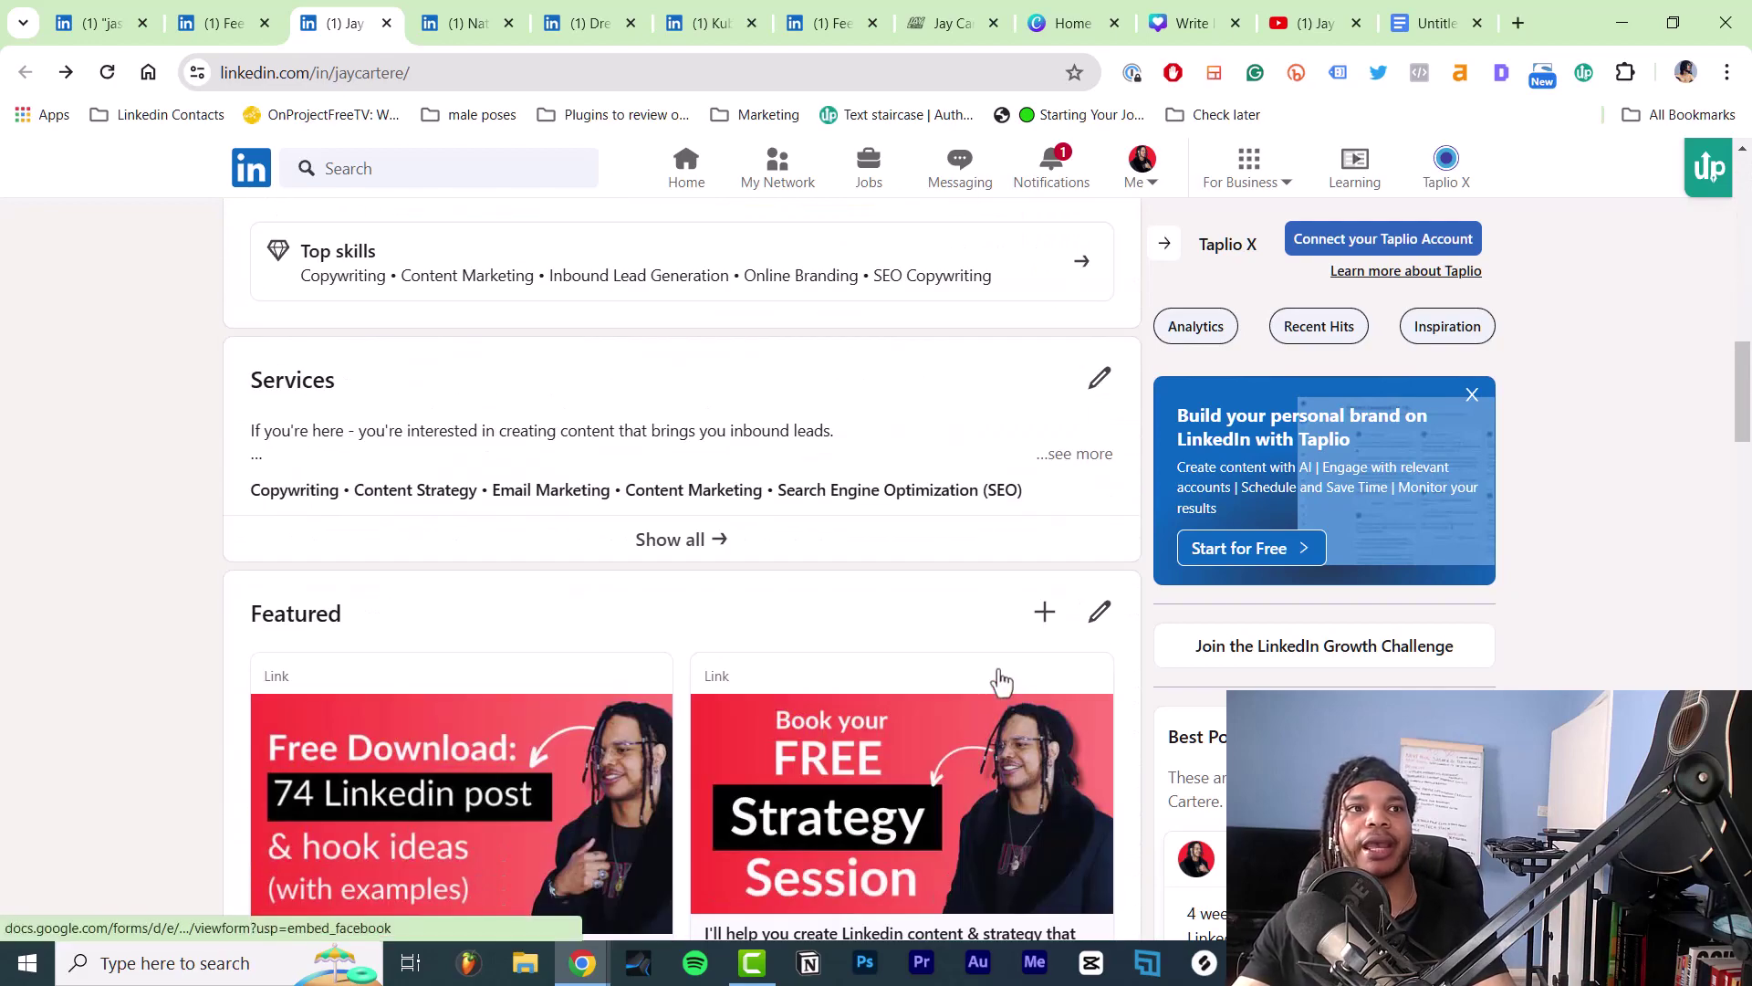
pyautogui.scroll(10, 999, 678)
pyautogui.scroll(2, 1002, 682)
pyautogui.scroll(-10, 771, 507)
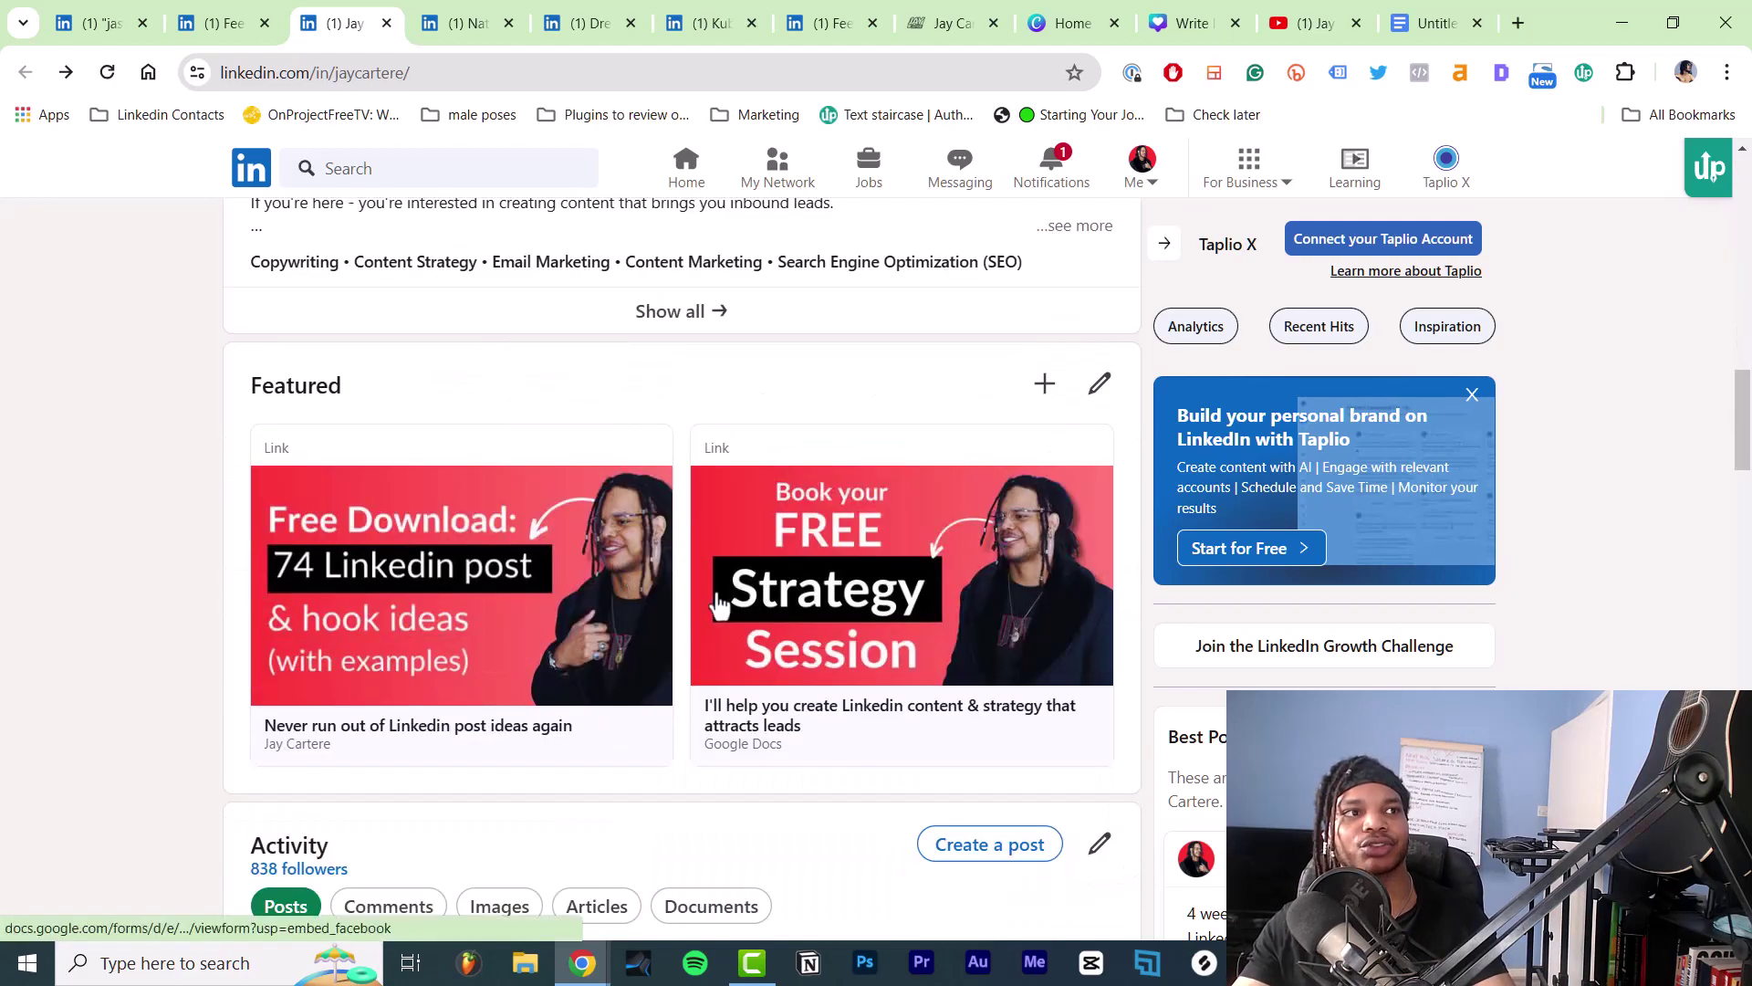
pyautogui.scroll(-1, 777, 397)
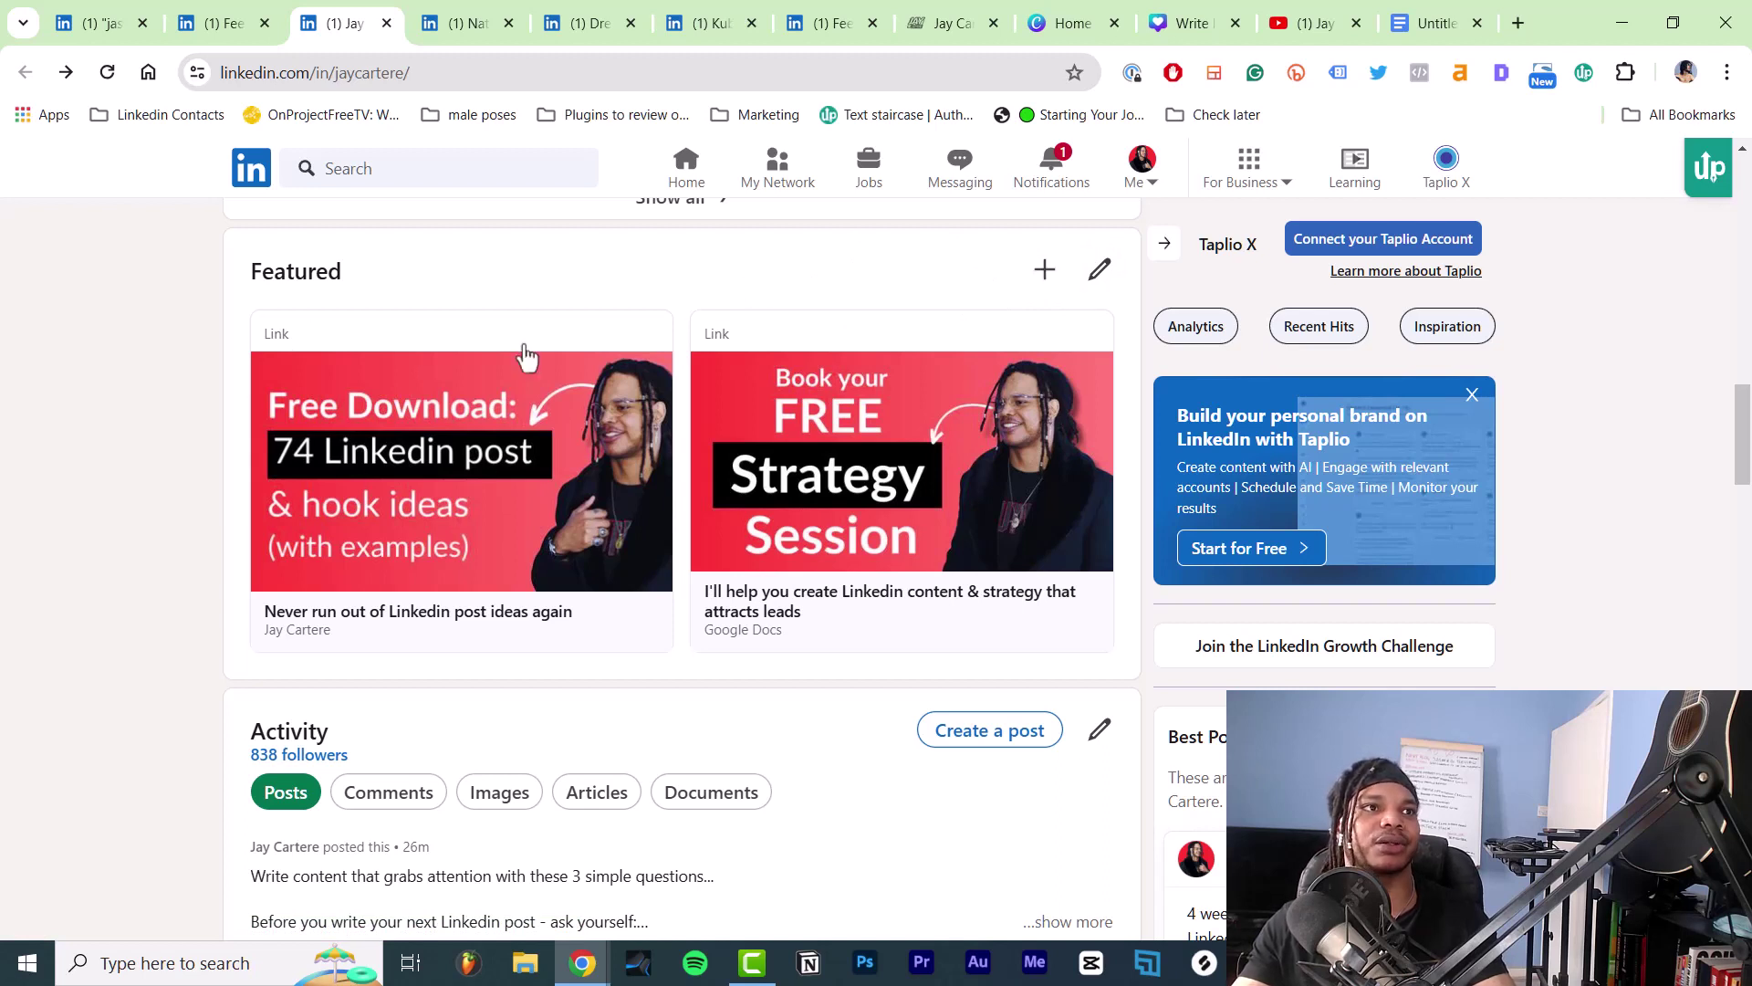
pyautogui.rightClick(383, 405)
pyautogui.click(471, 435)
pyautogui.click(424, 27)
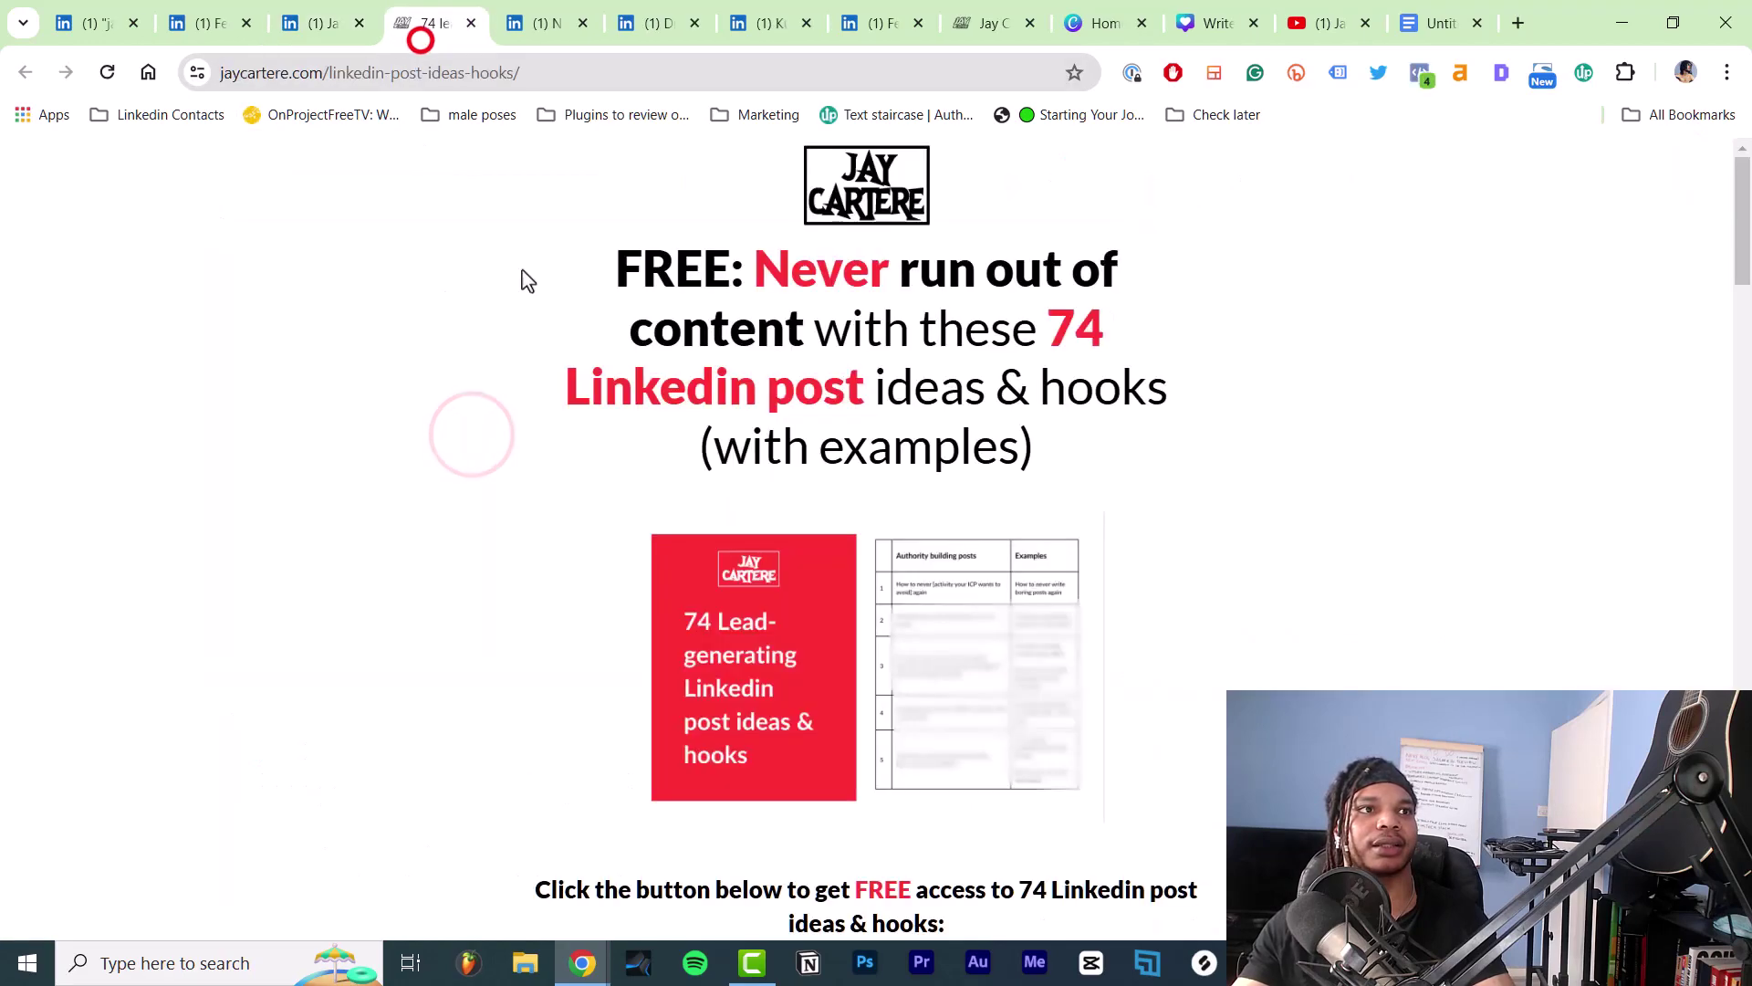
pyautogui.click(471, 23)
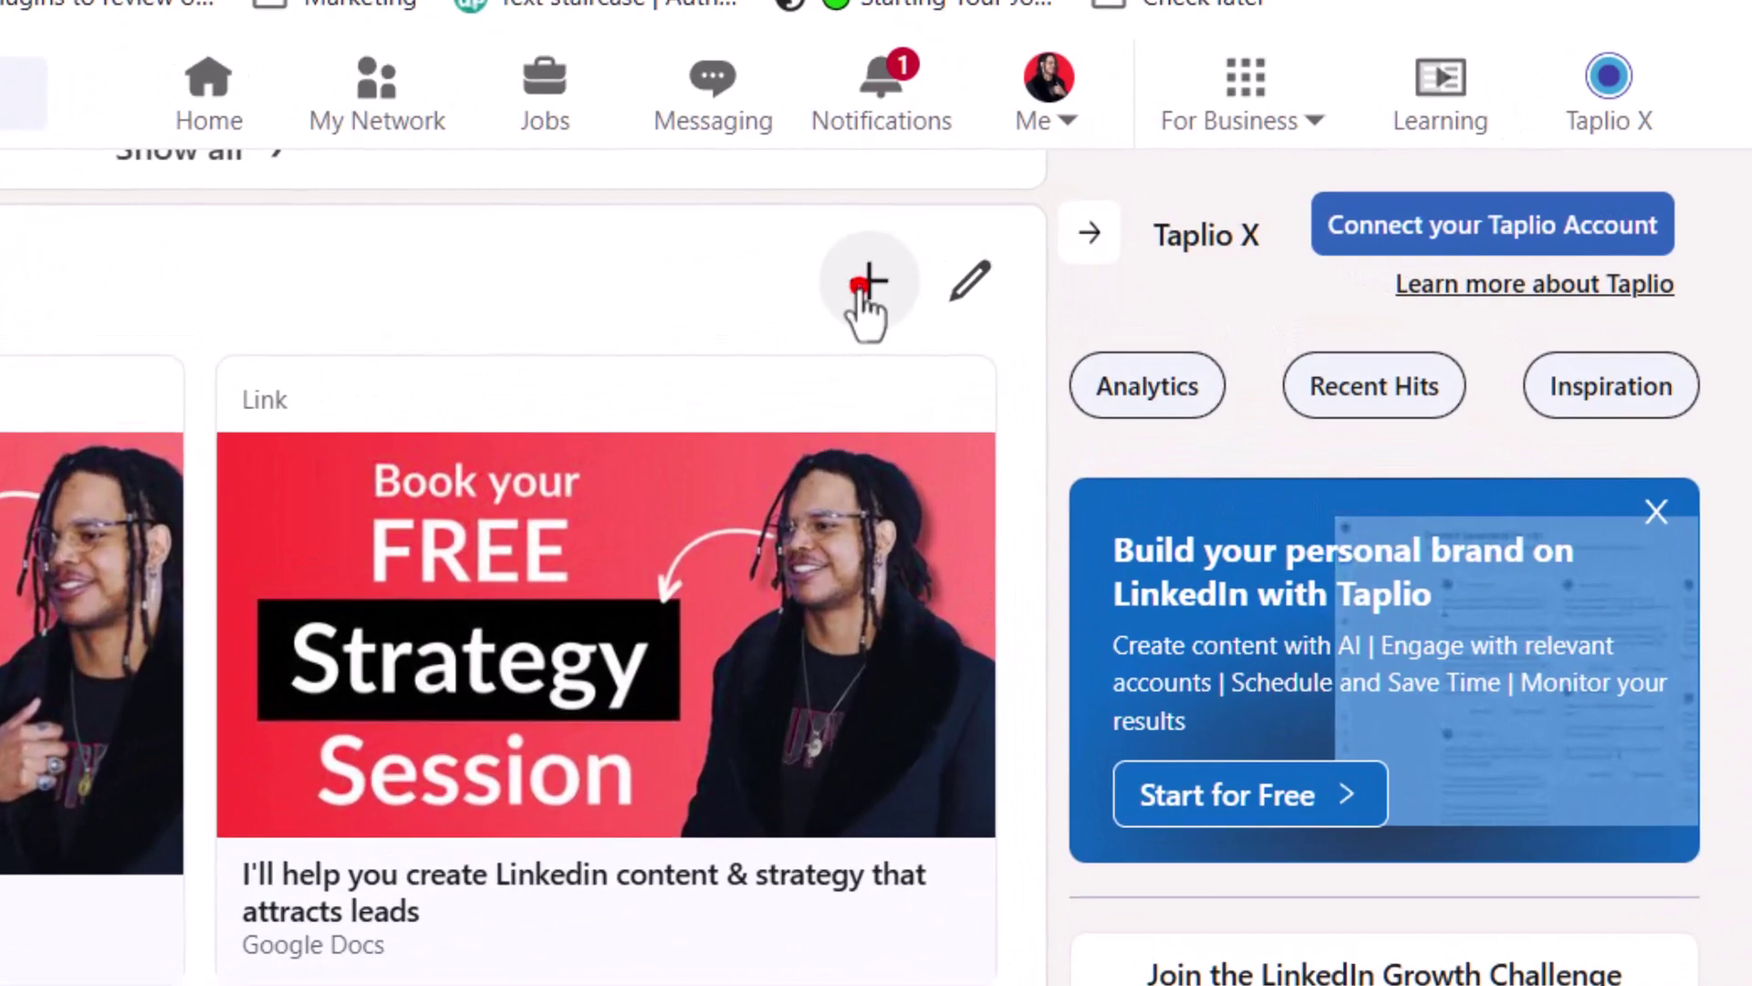
# Feature a new link by pasting the post-ideas landing page URL and loading it.
pyautogui.click(862, 287)
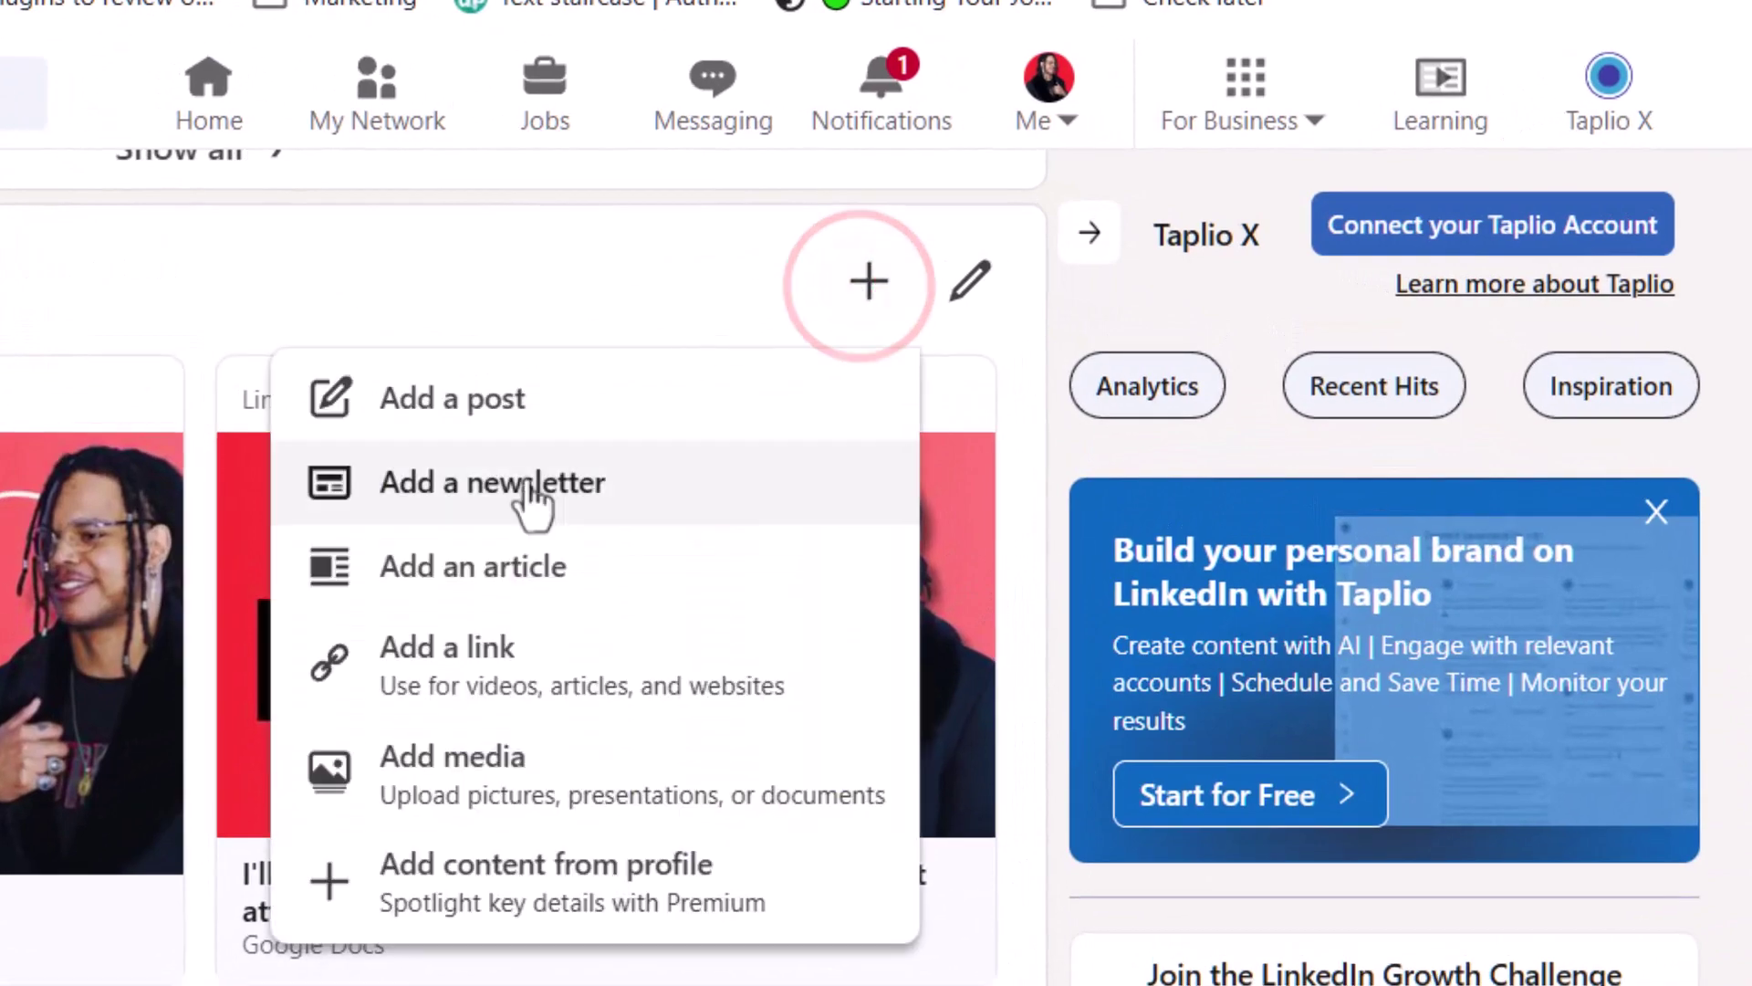
pyautogui.click(540, 677)
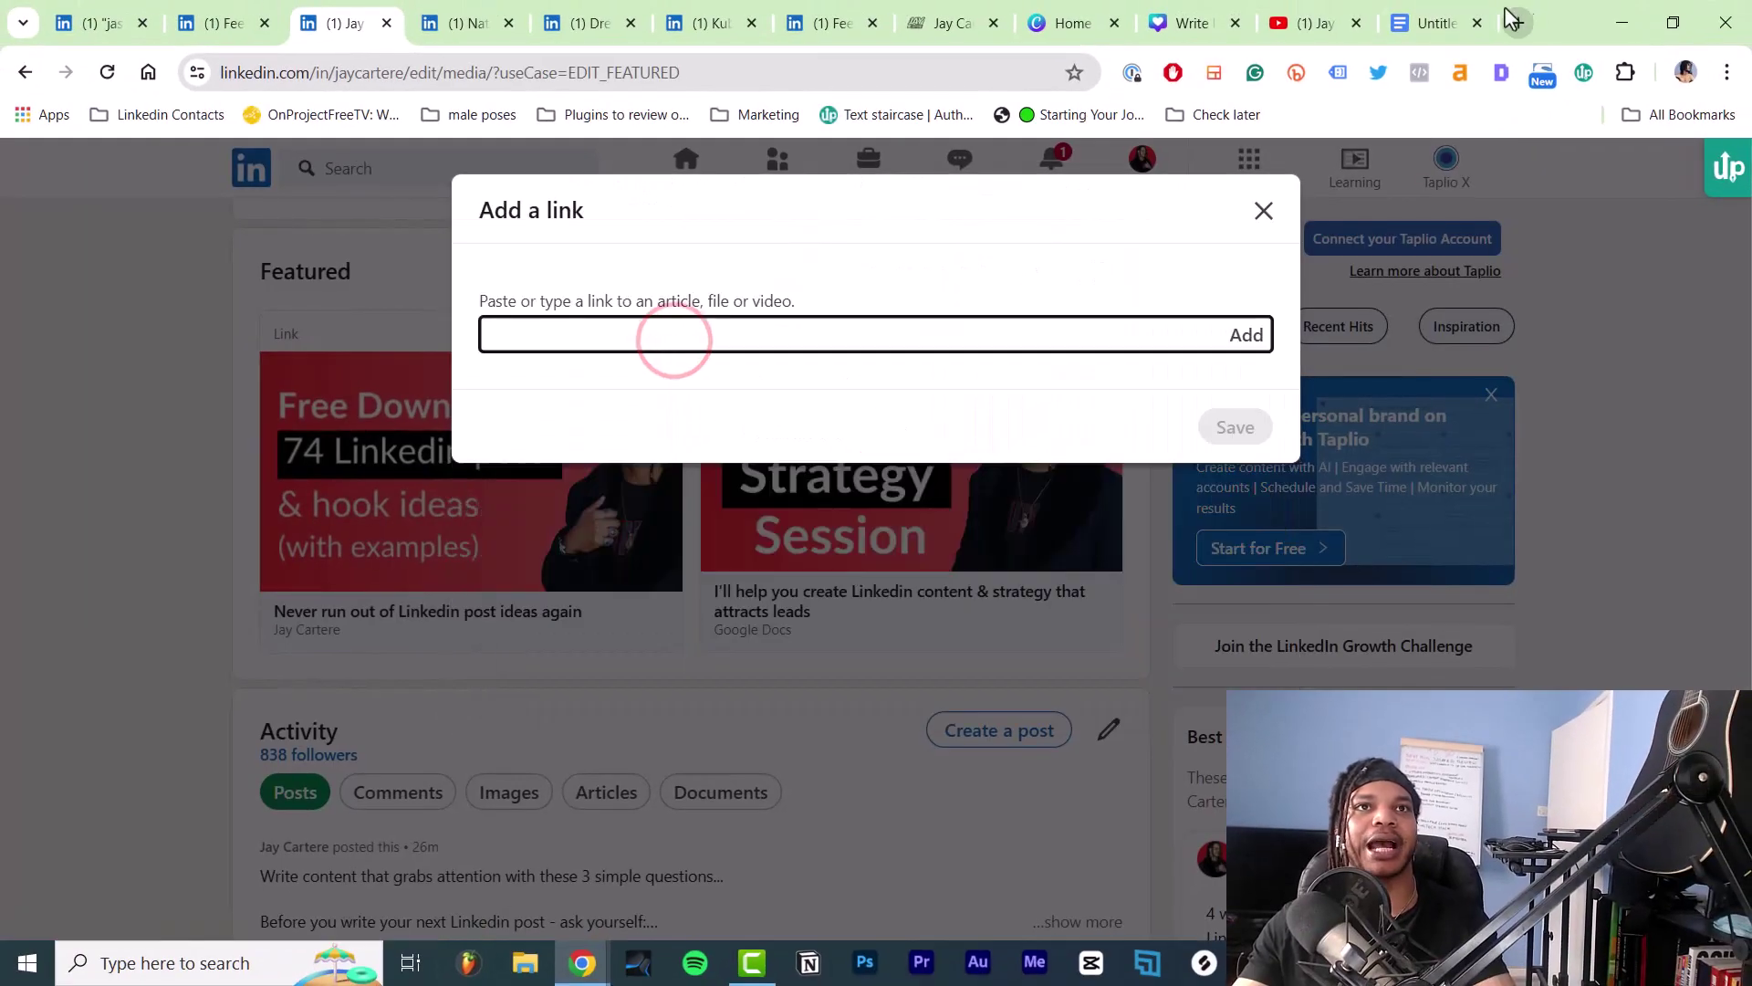
pyautogui.write('https://jaycartere.com/linkedin-post-ideas-hooks/')
pyautogui.click(1247, 340)
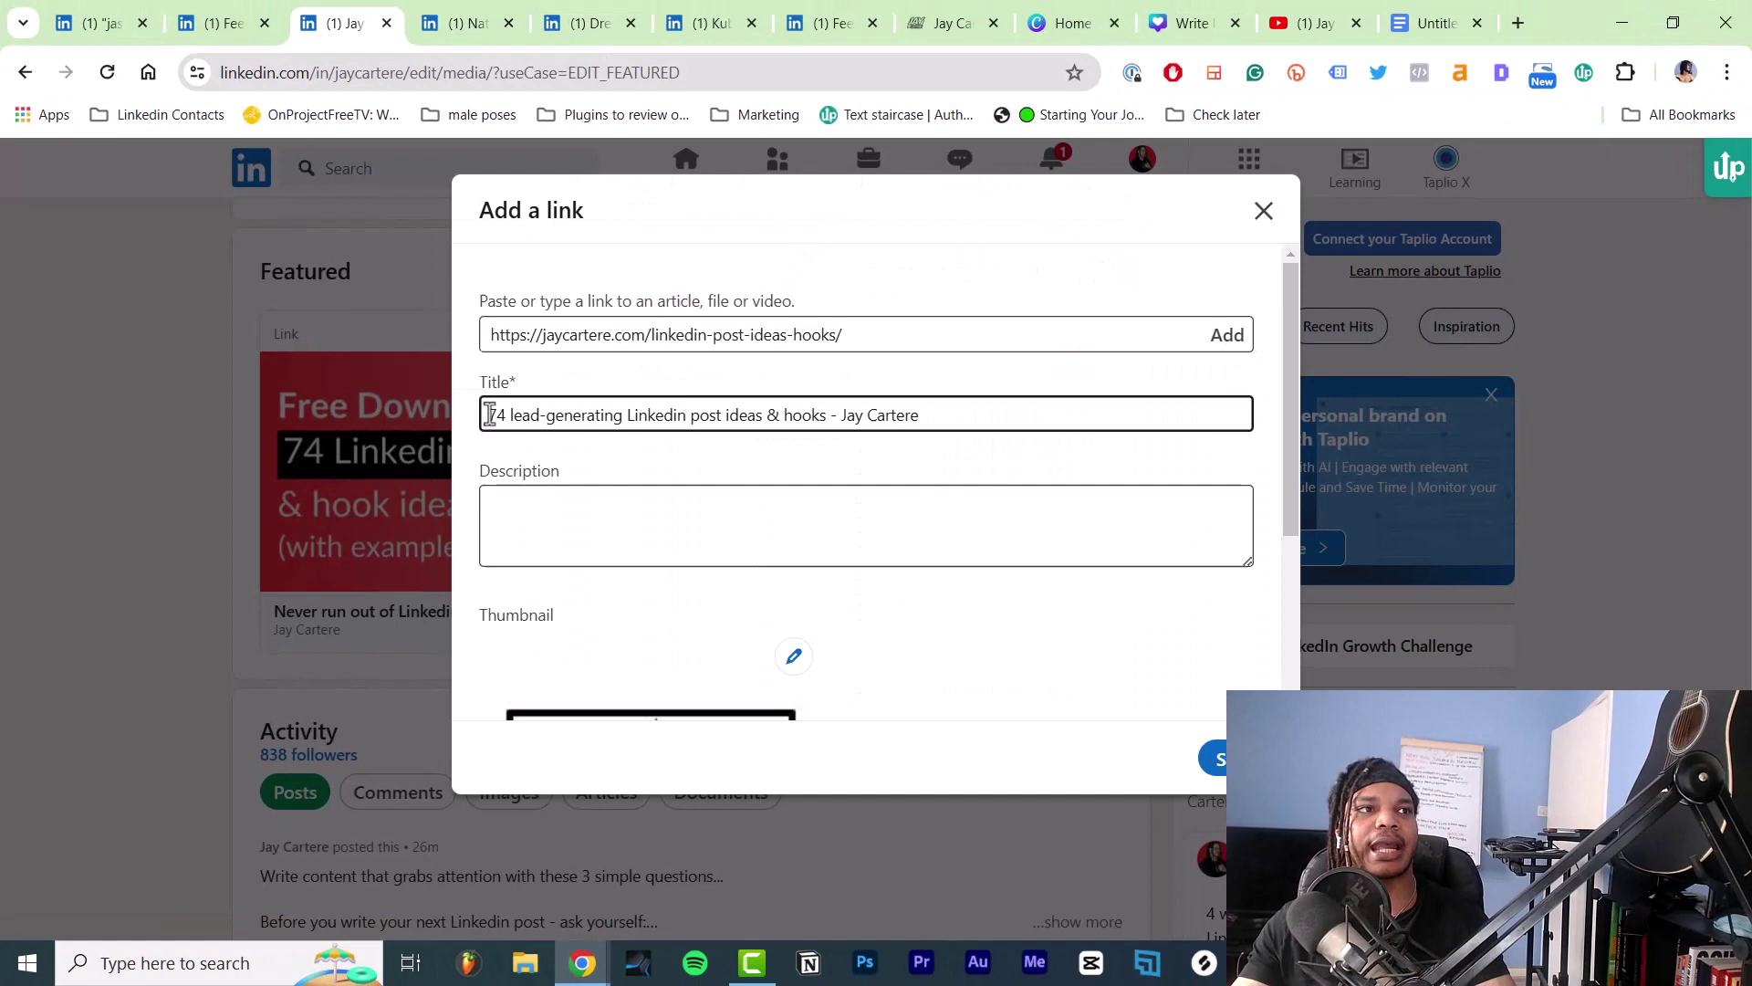
# Replace the suggested title with 'get outcome by clicking' and save the Featured link.
pyautogui.moveTo(488, 415); pyautogui.dragTo(919, 415)
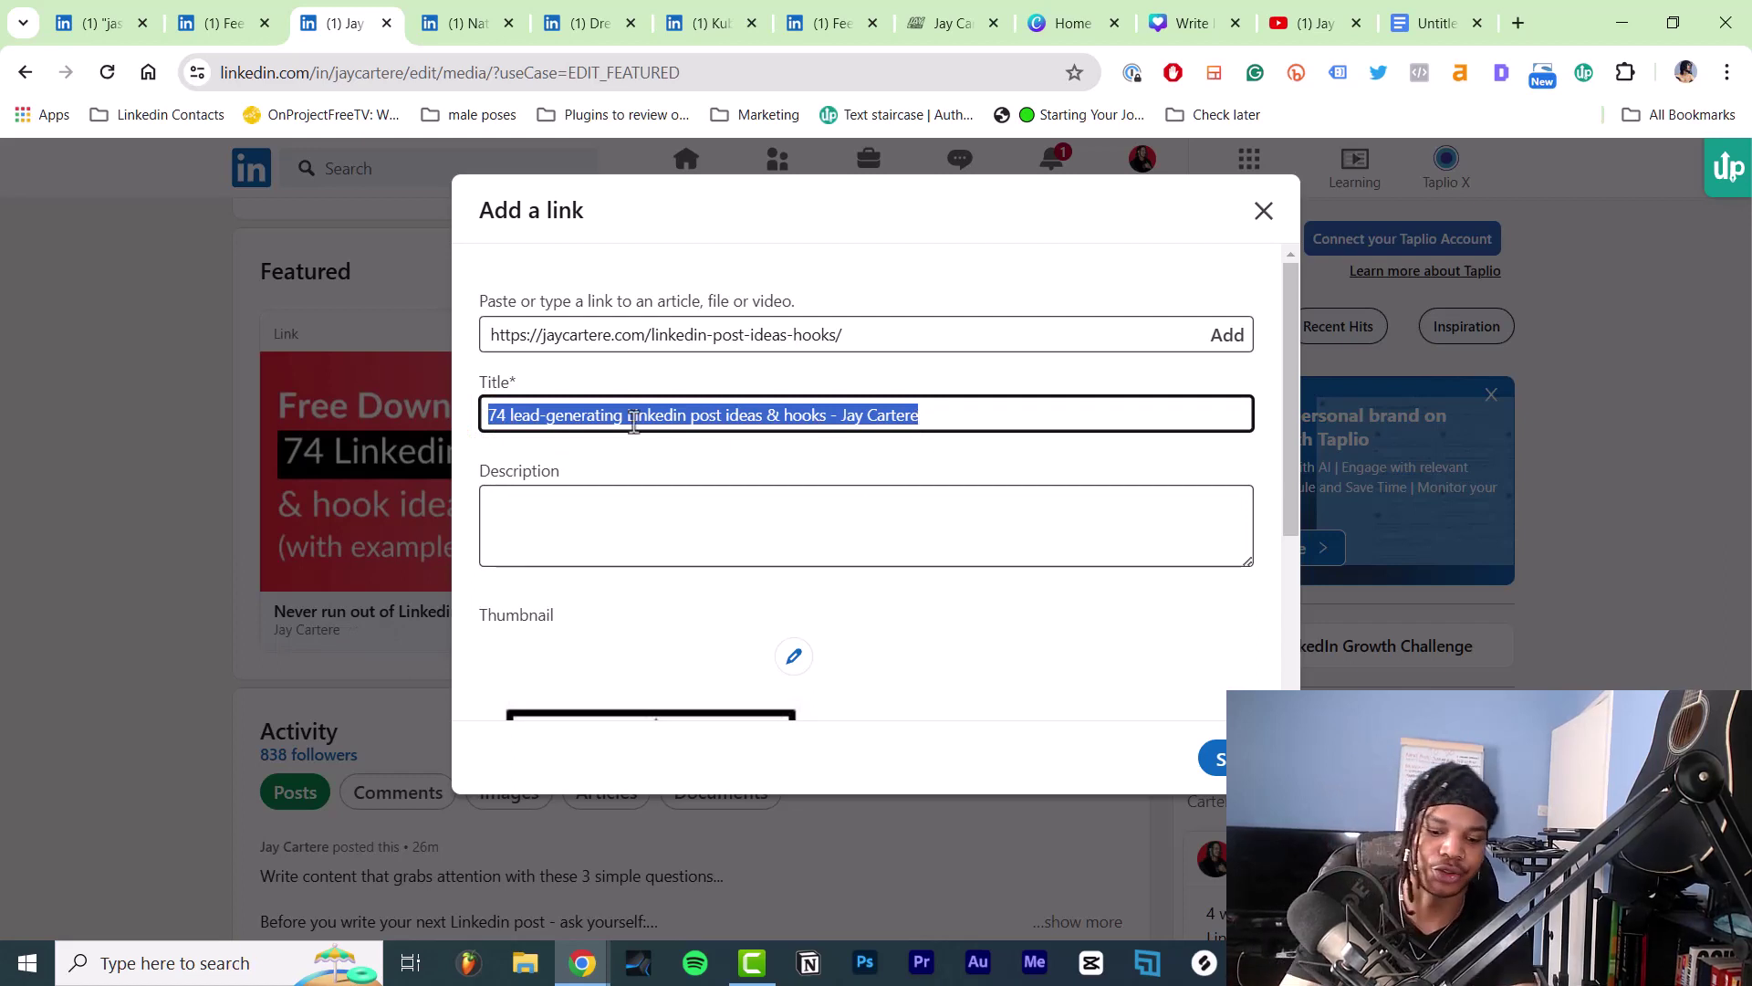
pyautogui.write('Click here to get outcome')
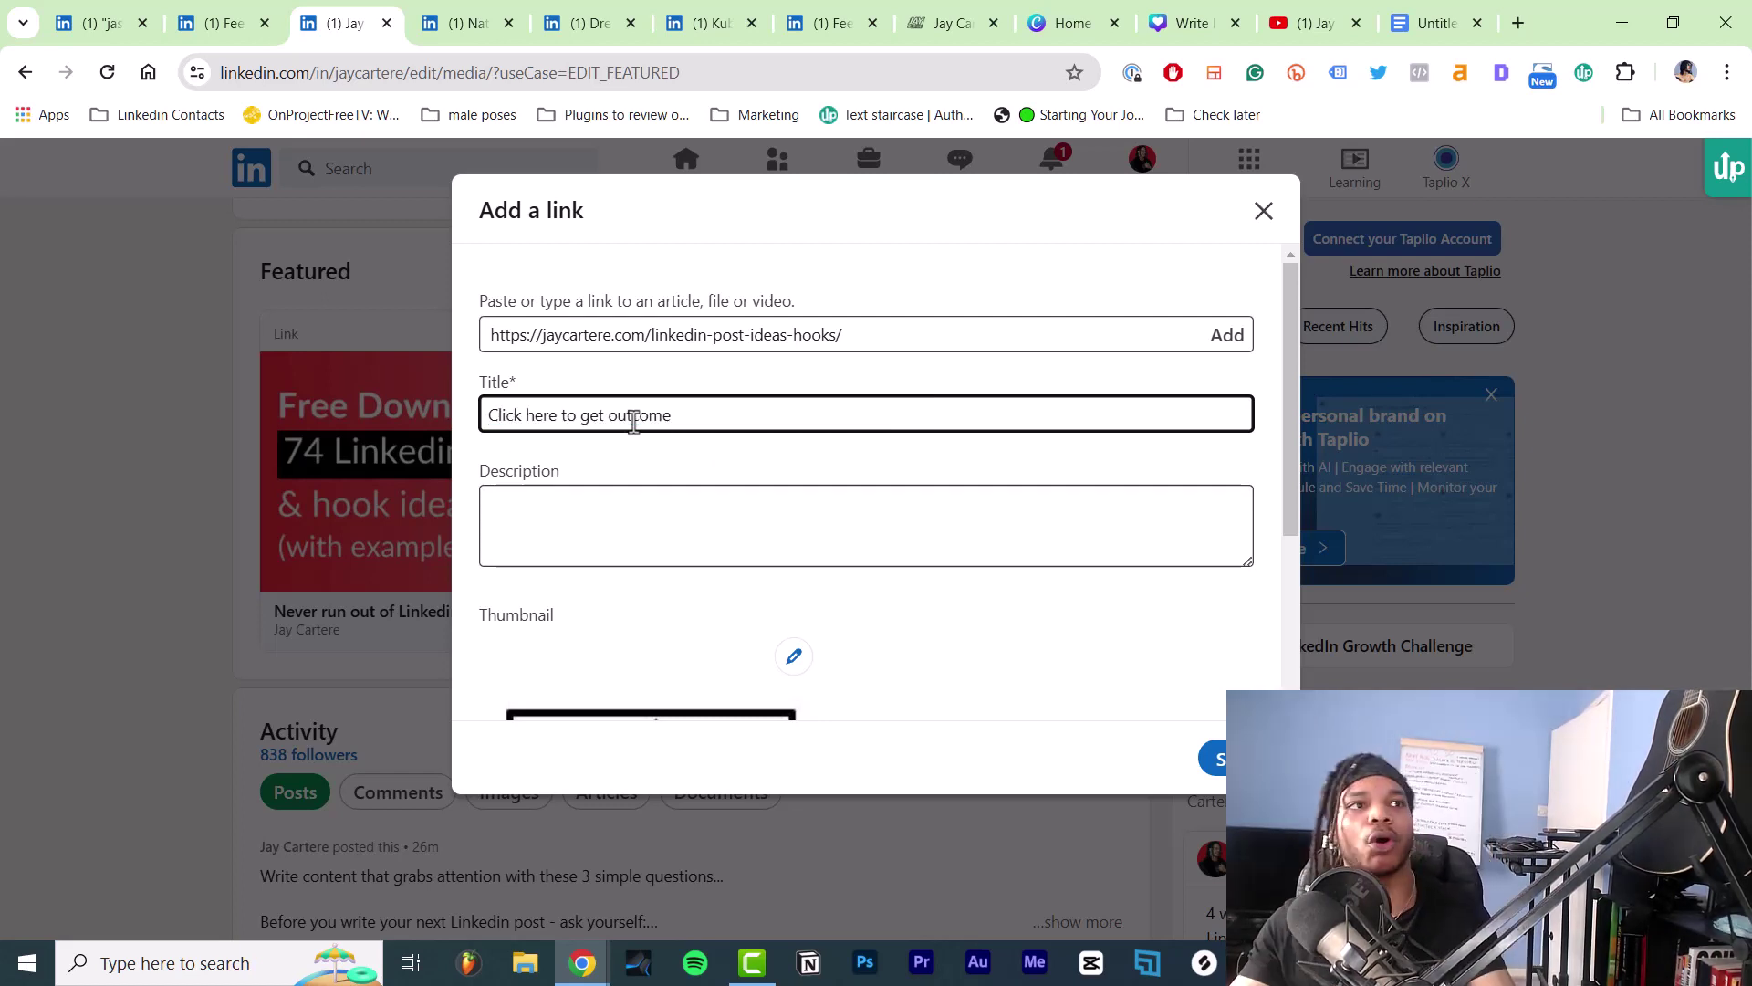
pyautogui.moveTo(482, 415); pyautogui.dragTo(694, 411)
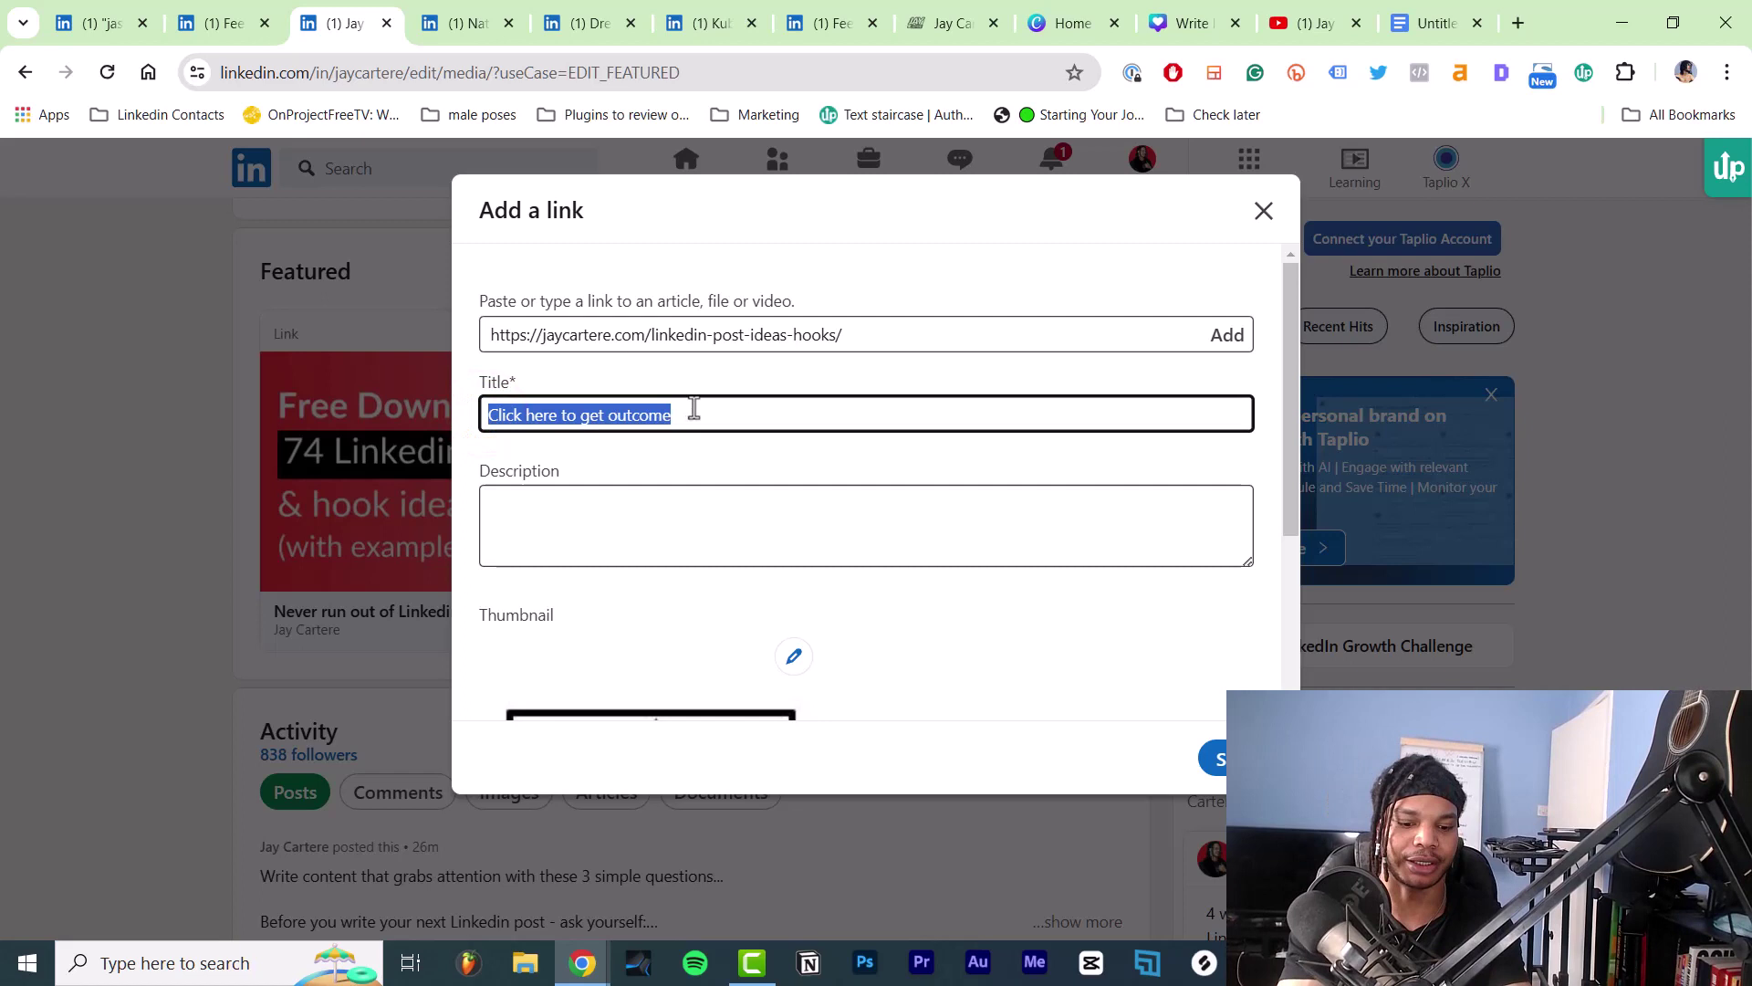
pyautogui.write('get outcome by clicking')
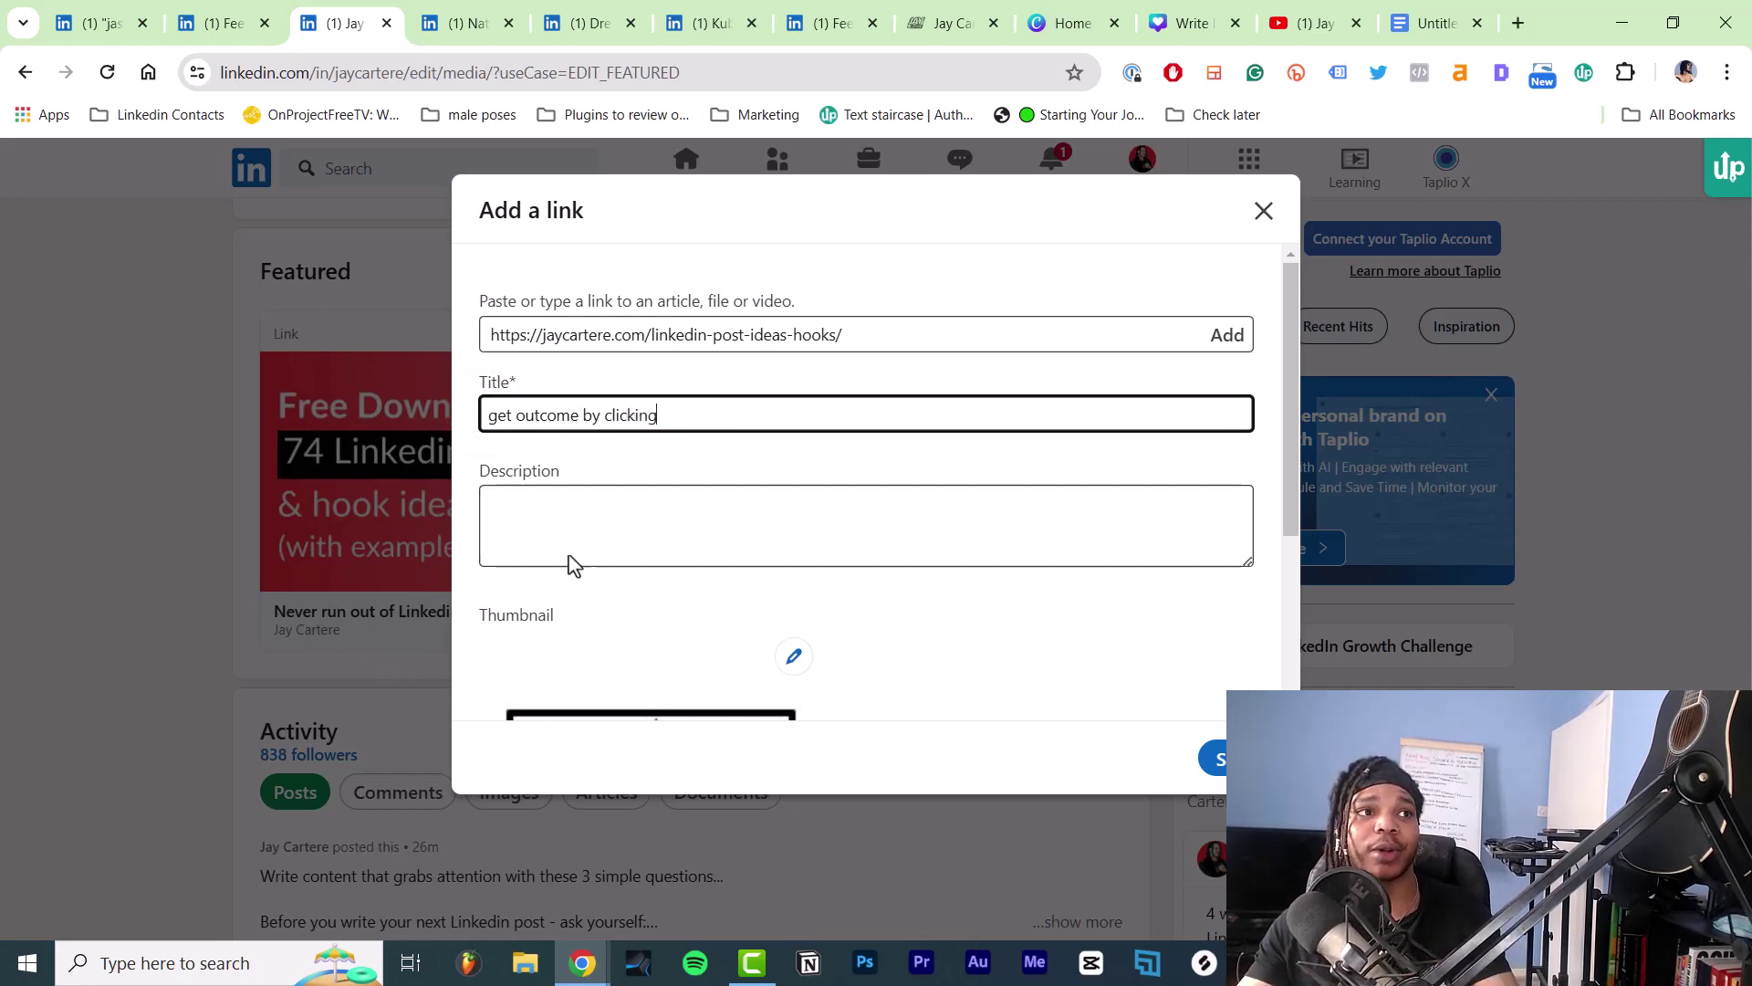
pyautogui.doubleClick(571, 407)
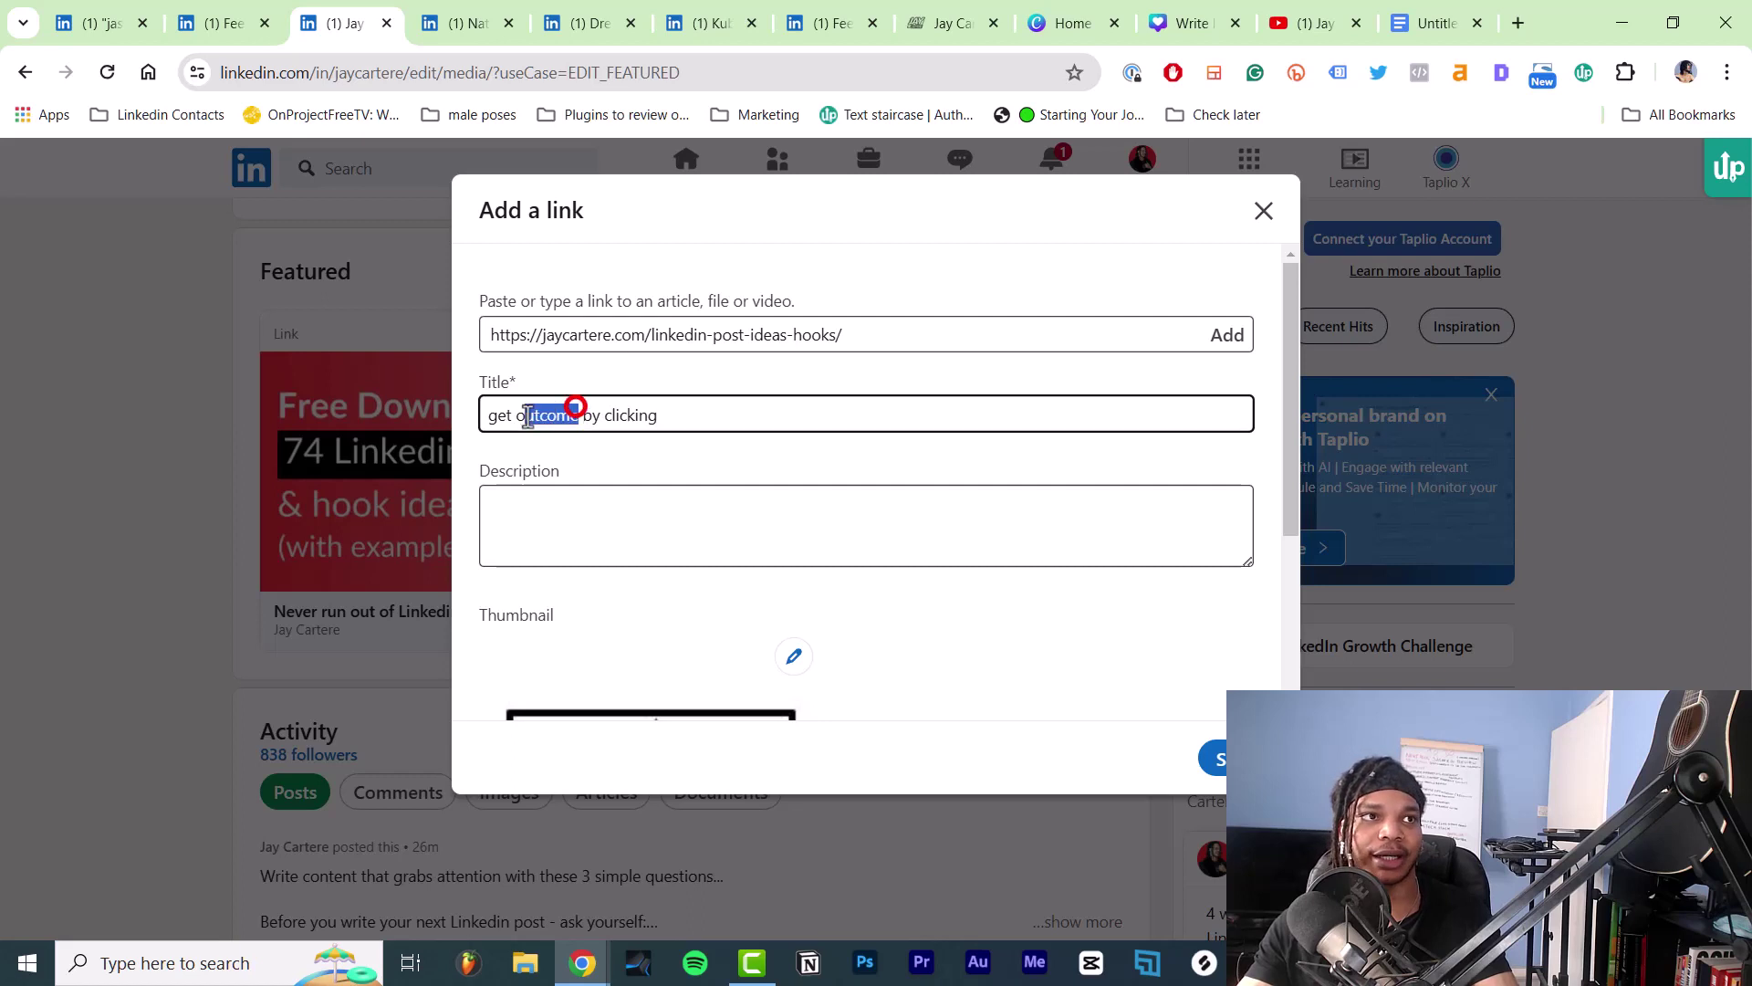
pyautogui.click(590, 502)
pyautogui.scroll(-2, 711, 462)
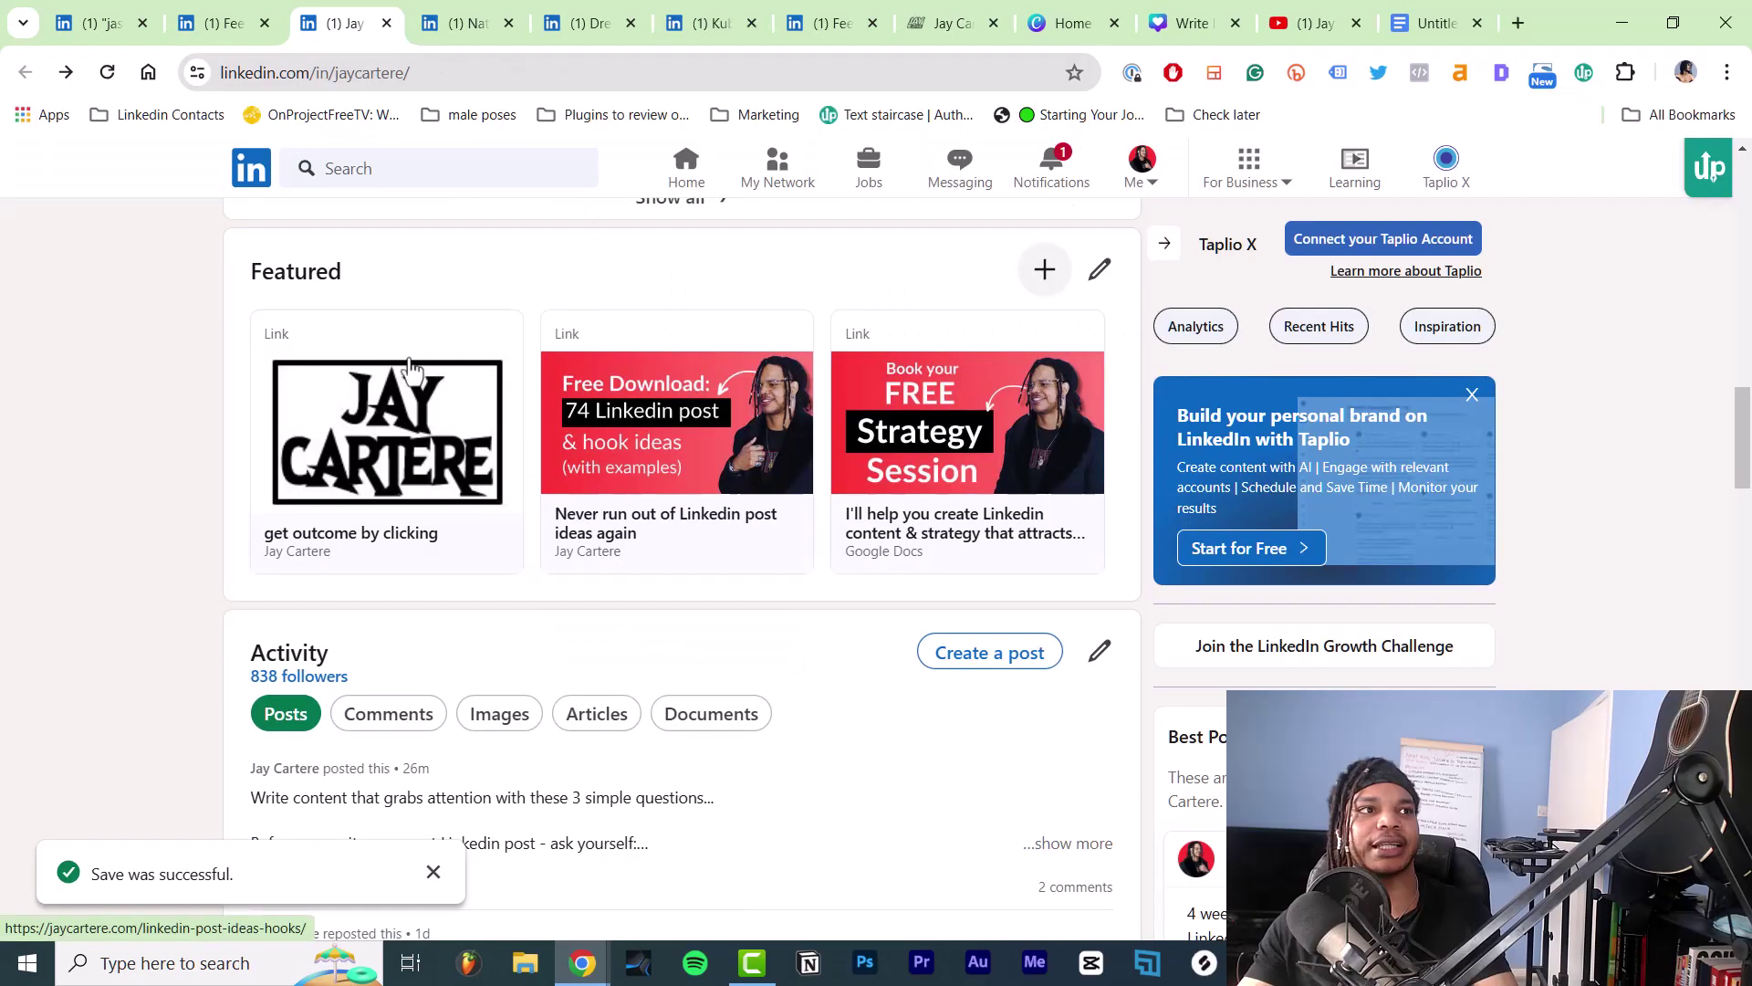
# Verify the new Featured link opens its landing page in a new tab, then return to the profile.
pyautogui.rightClick(386, 424)
pyautogui.click(497, 435)
pyautogui.hotkey('ctrl', 'Tab')
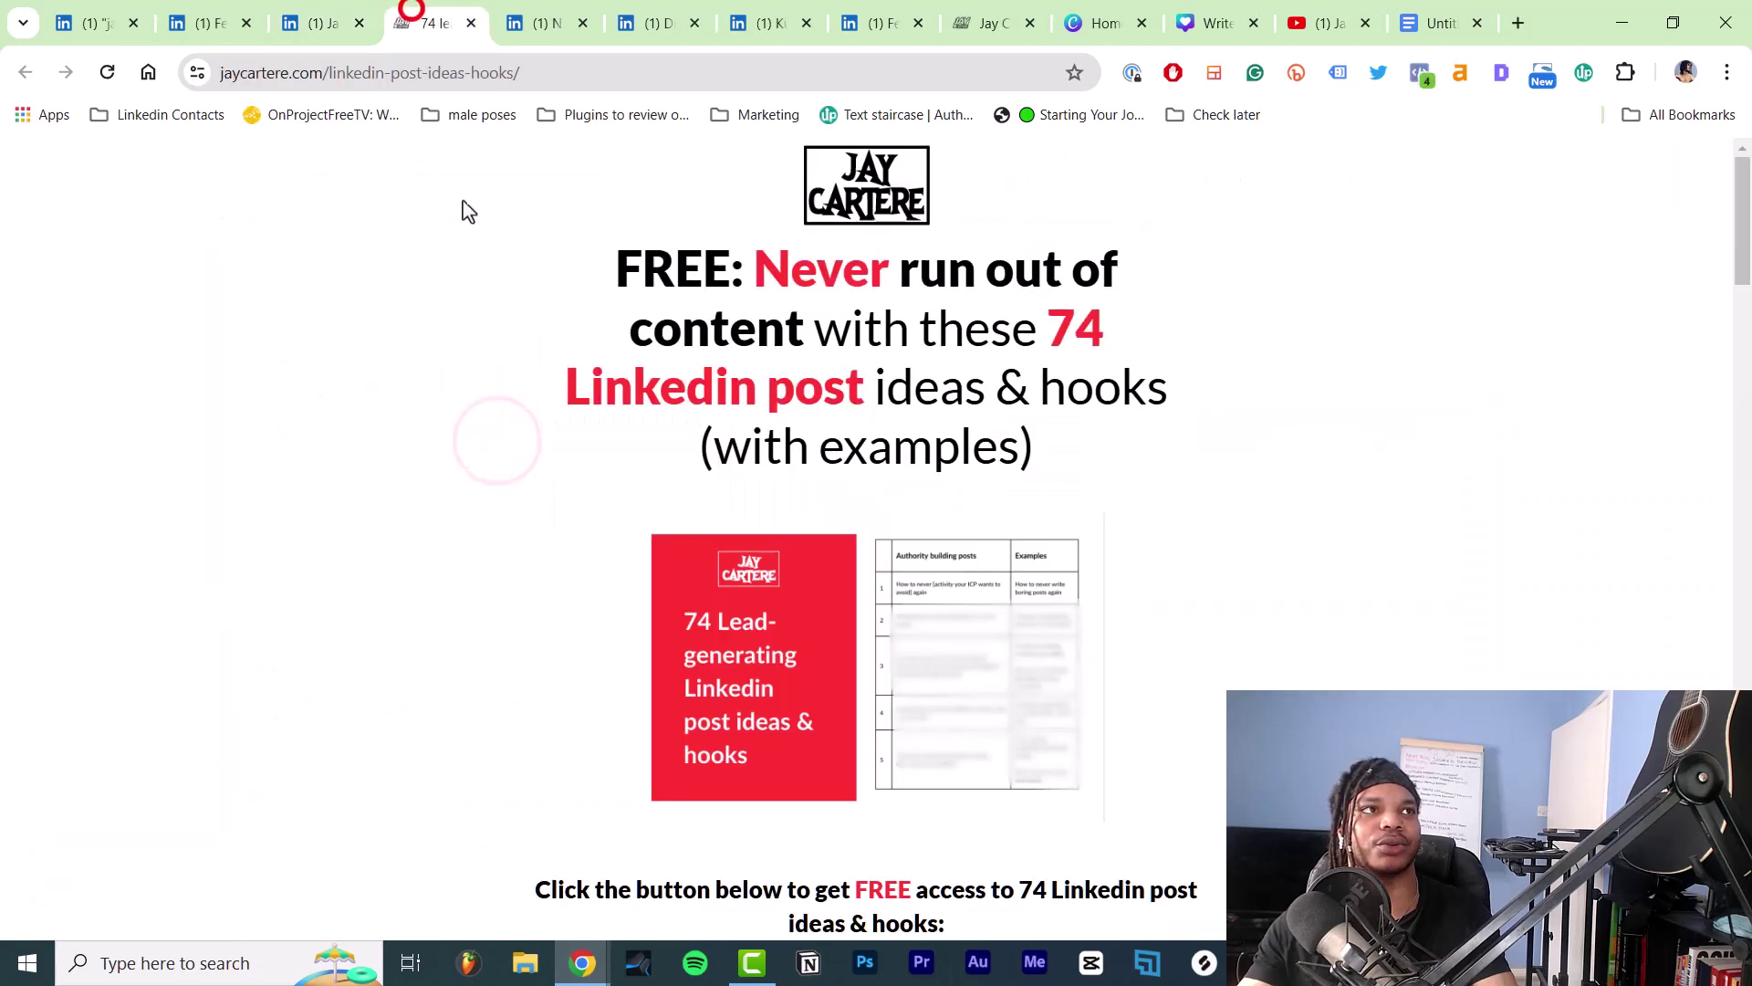
pyautogui.click(470, 22)
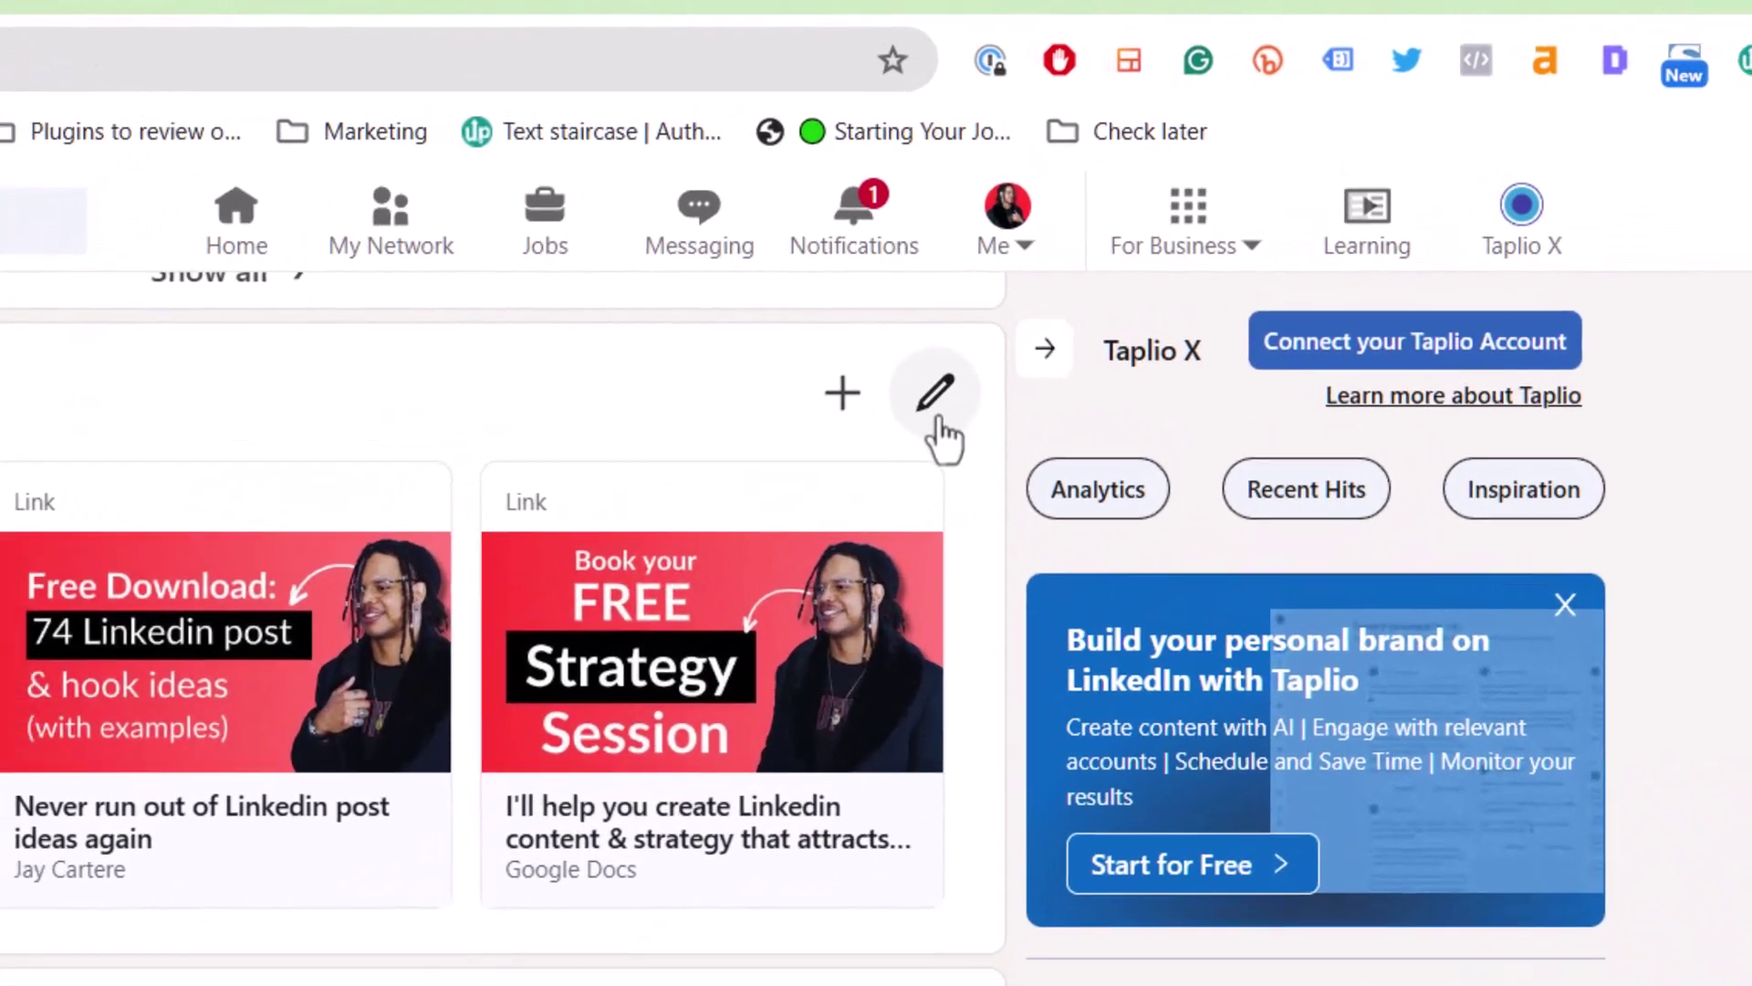
# Delete the 'get outcome by clicking' item from the Featured section.
pyautogui.click(1069, 304)
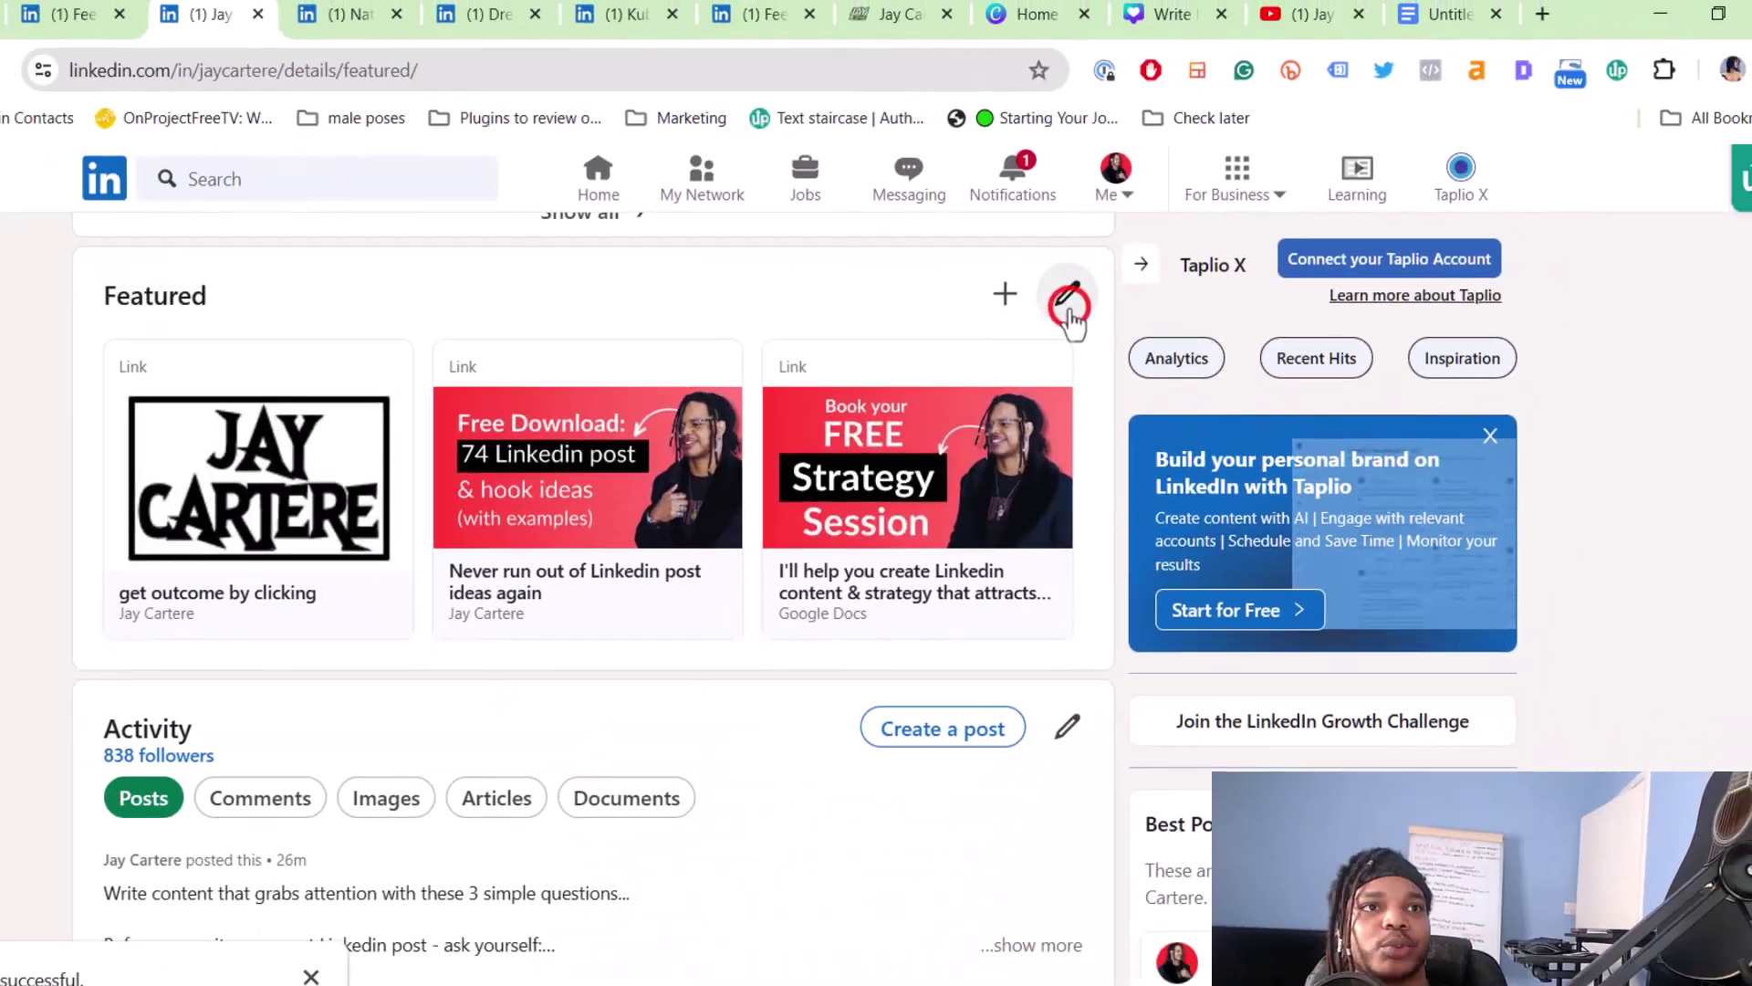
pyautogui.click(394, 698)
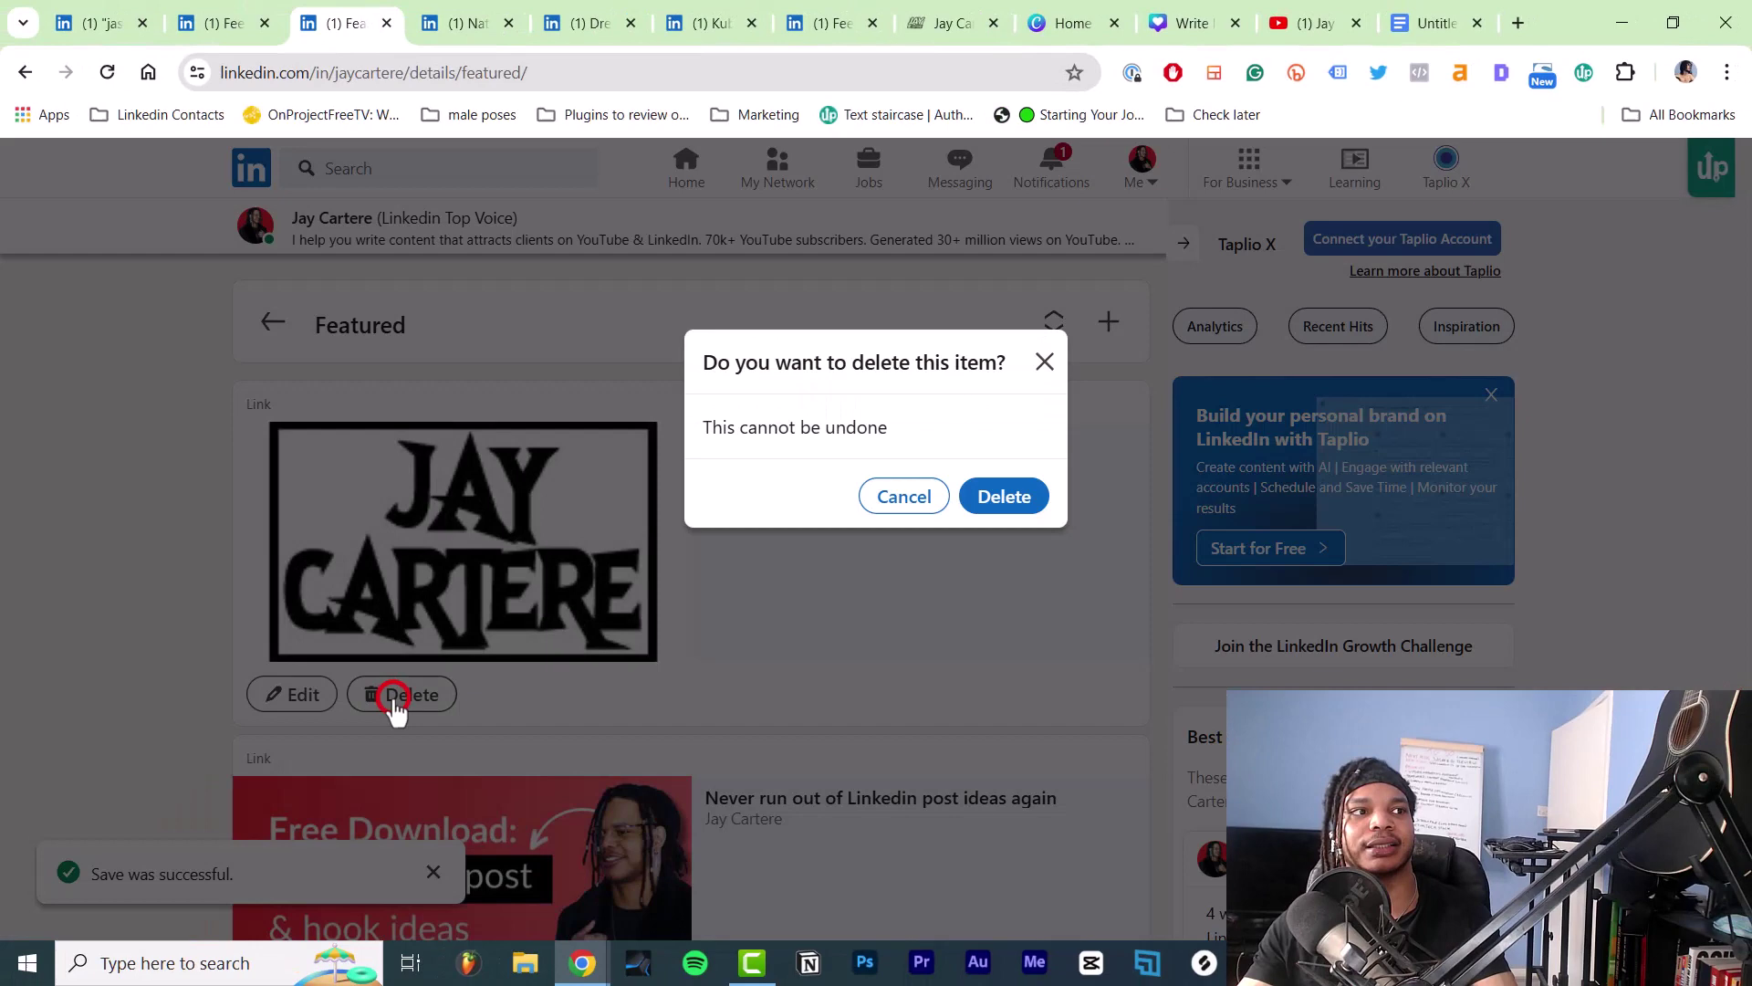
pyautogui.click(1021, 498)
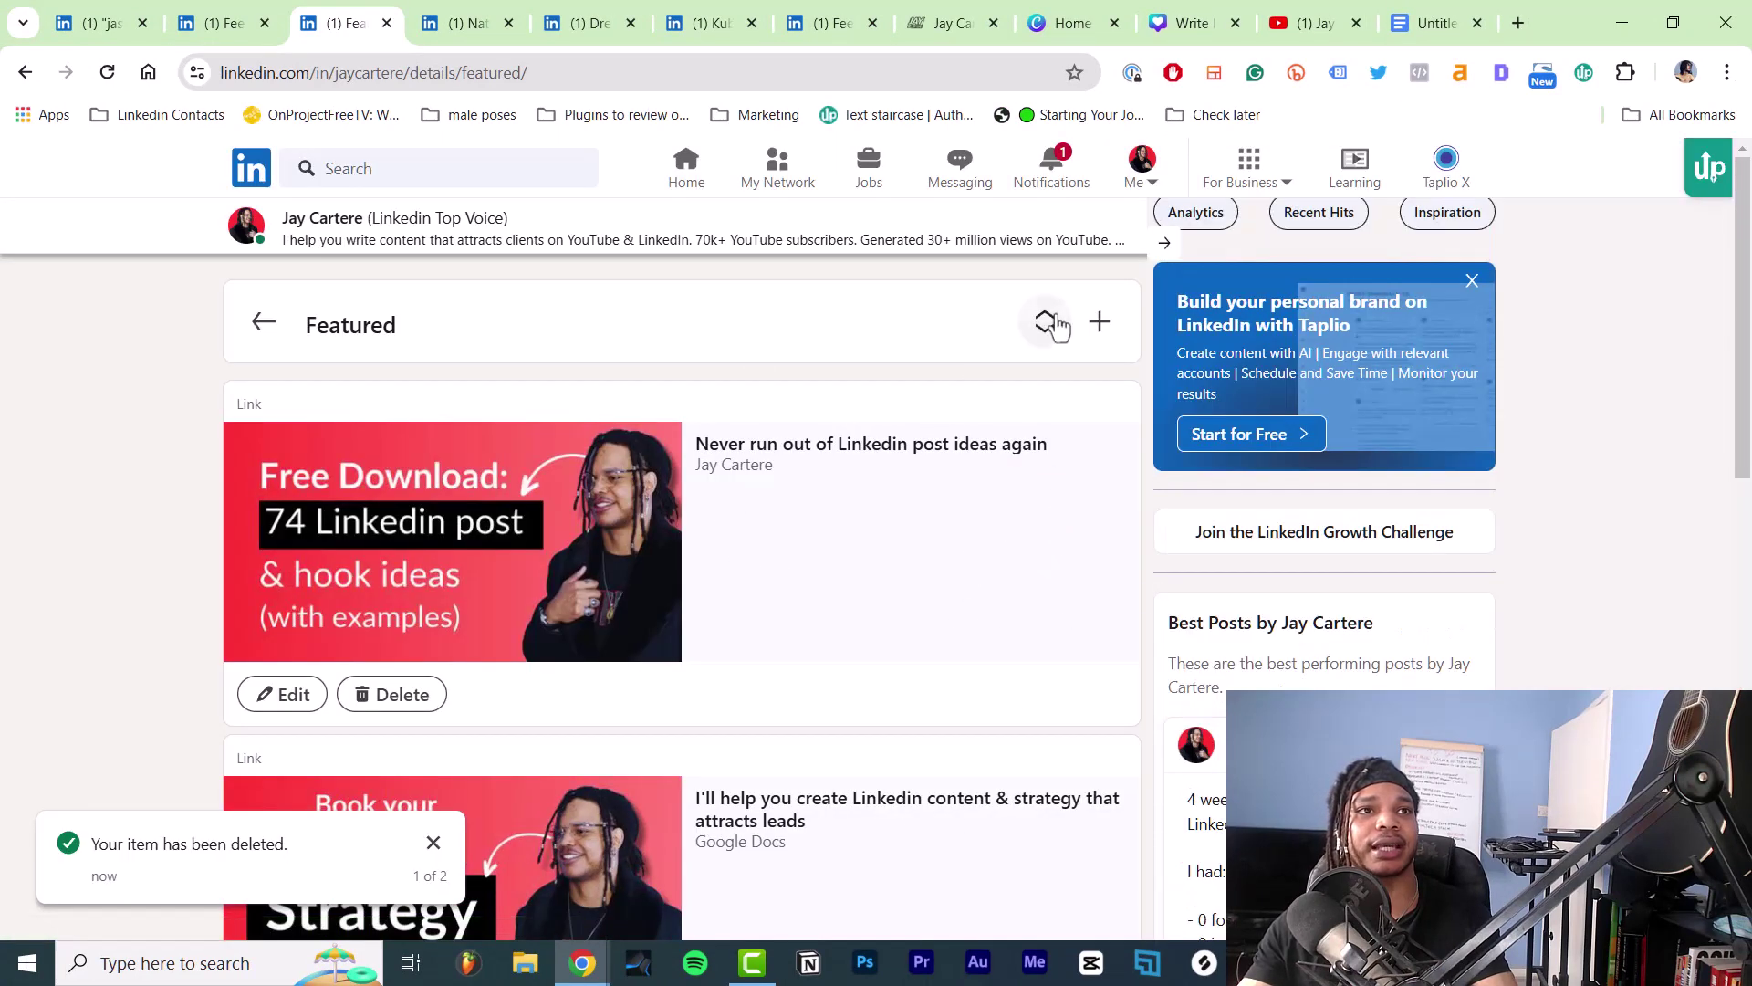
# Reorder Featured items, moving 'Never run out' below Strategy Session and back to the top.
pyautogui.click(1045, 328)
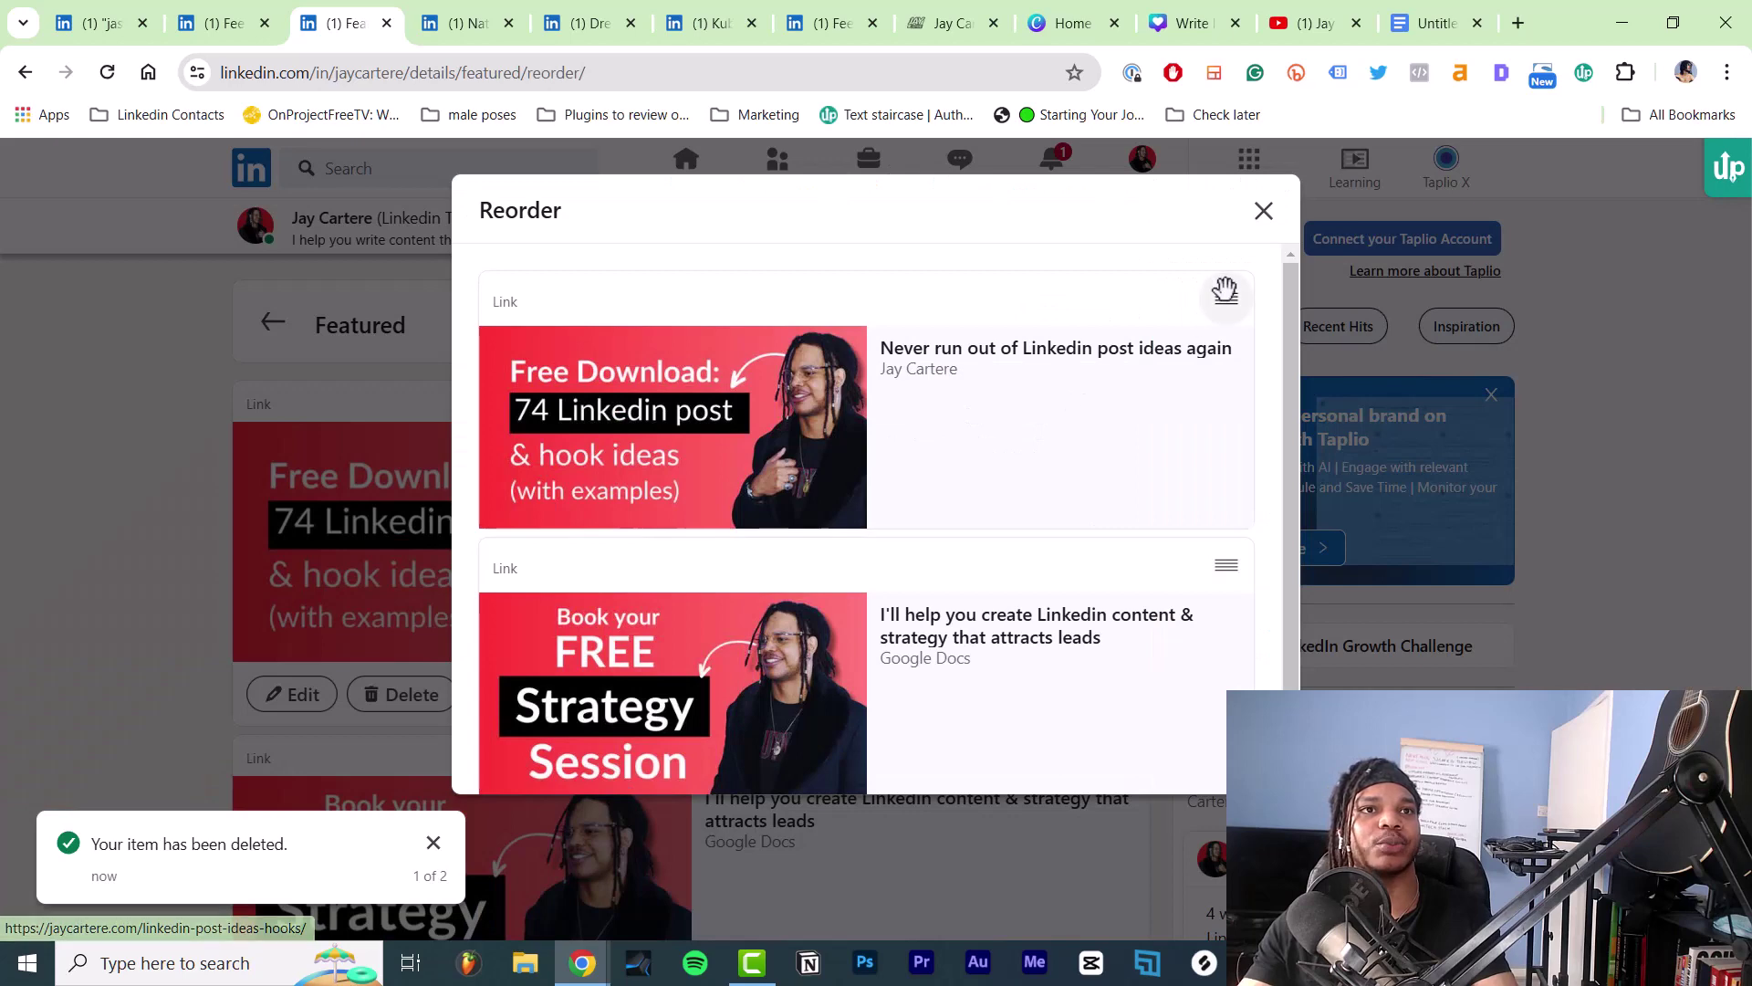
pyautogui.moveTo(1224, 288); pyautogui.dragTo(1250, 669)
pyautogui.moveTo(1225, 522); pyautogui.dragTo(1237, 257)
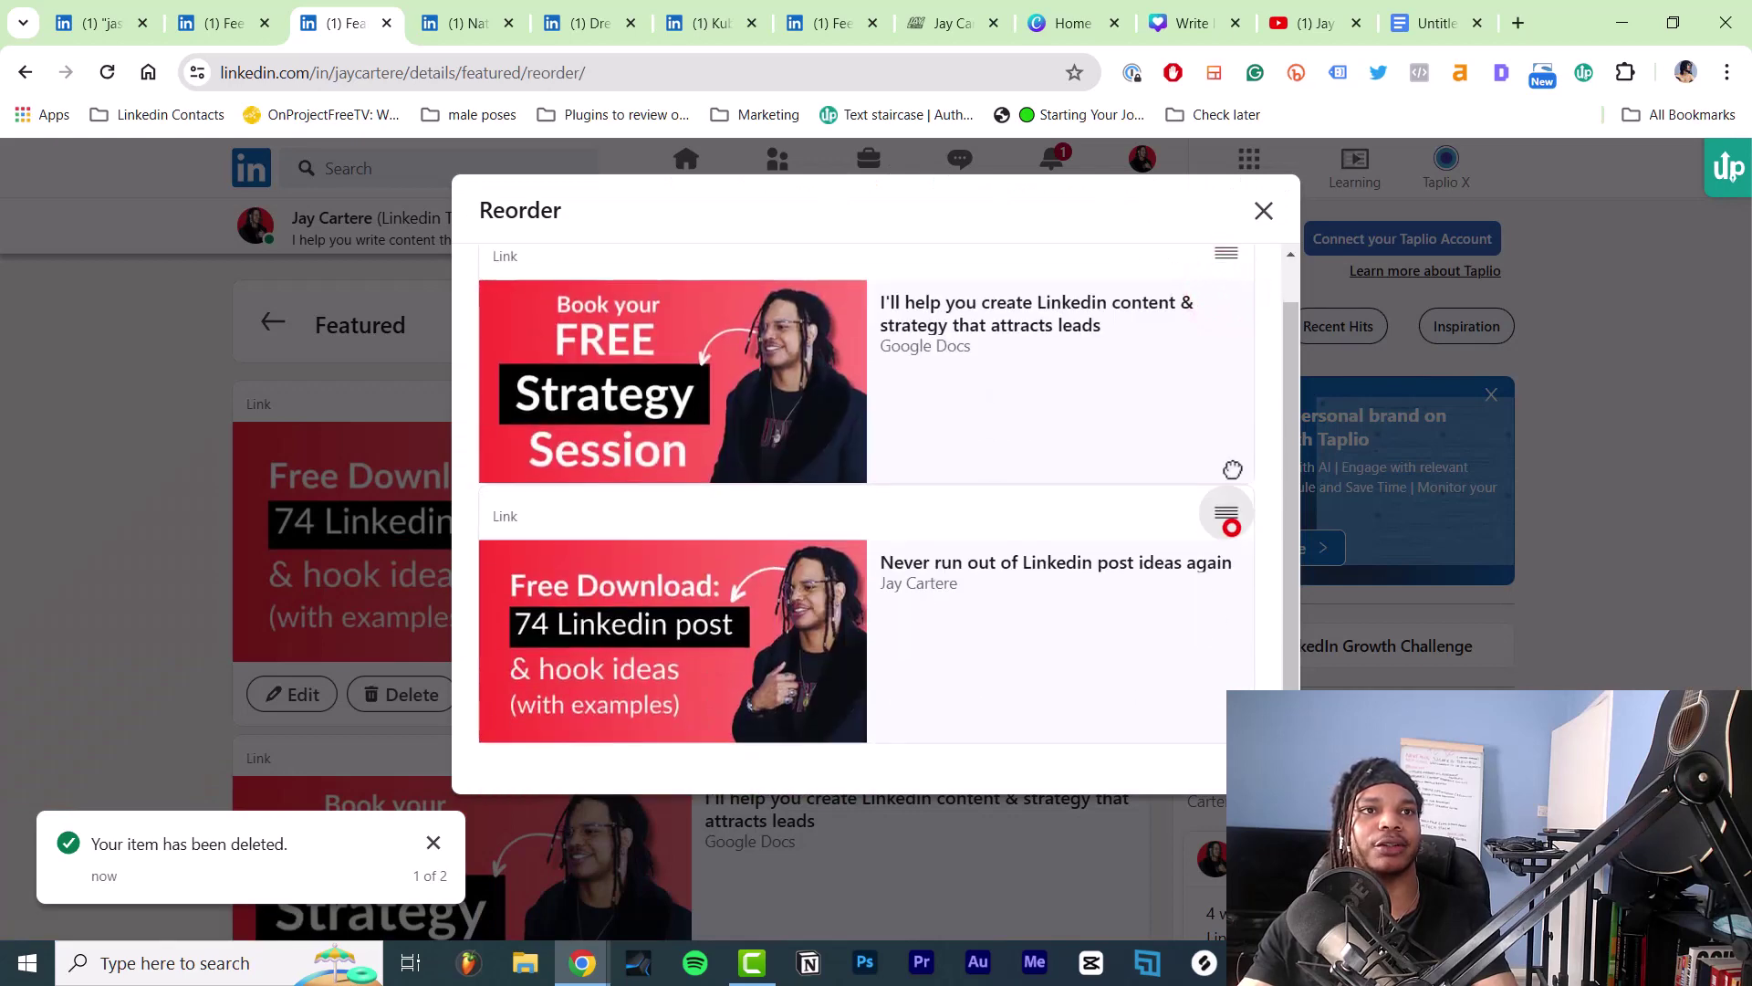
pyautogui.click(1262, 210)
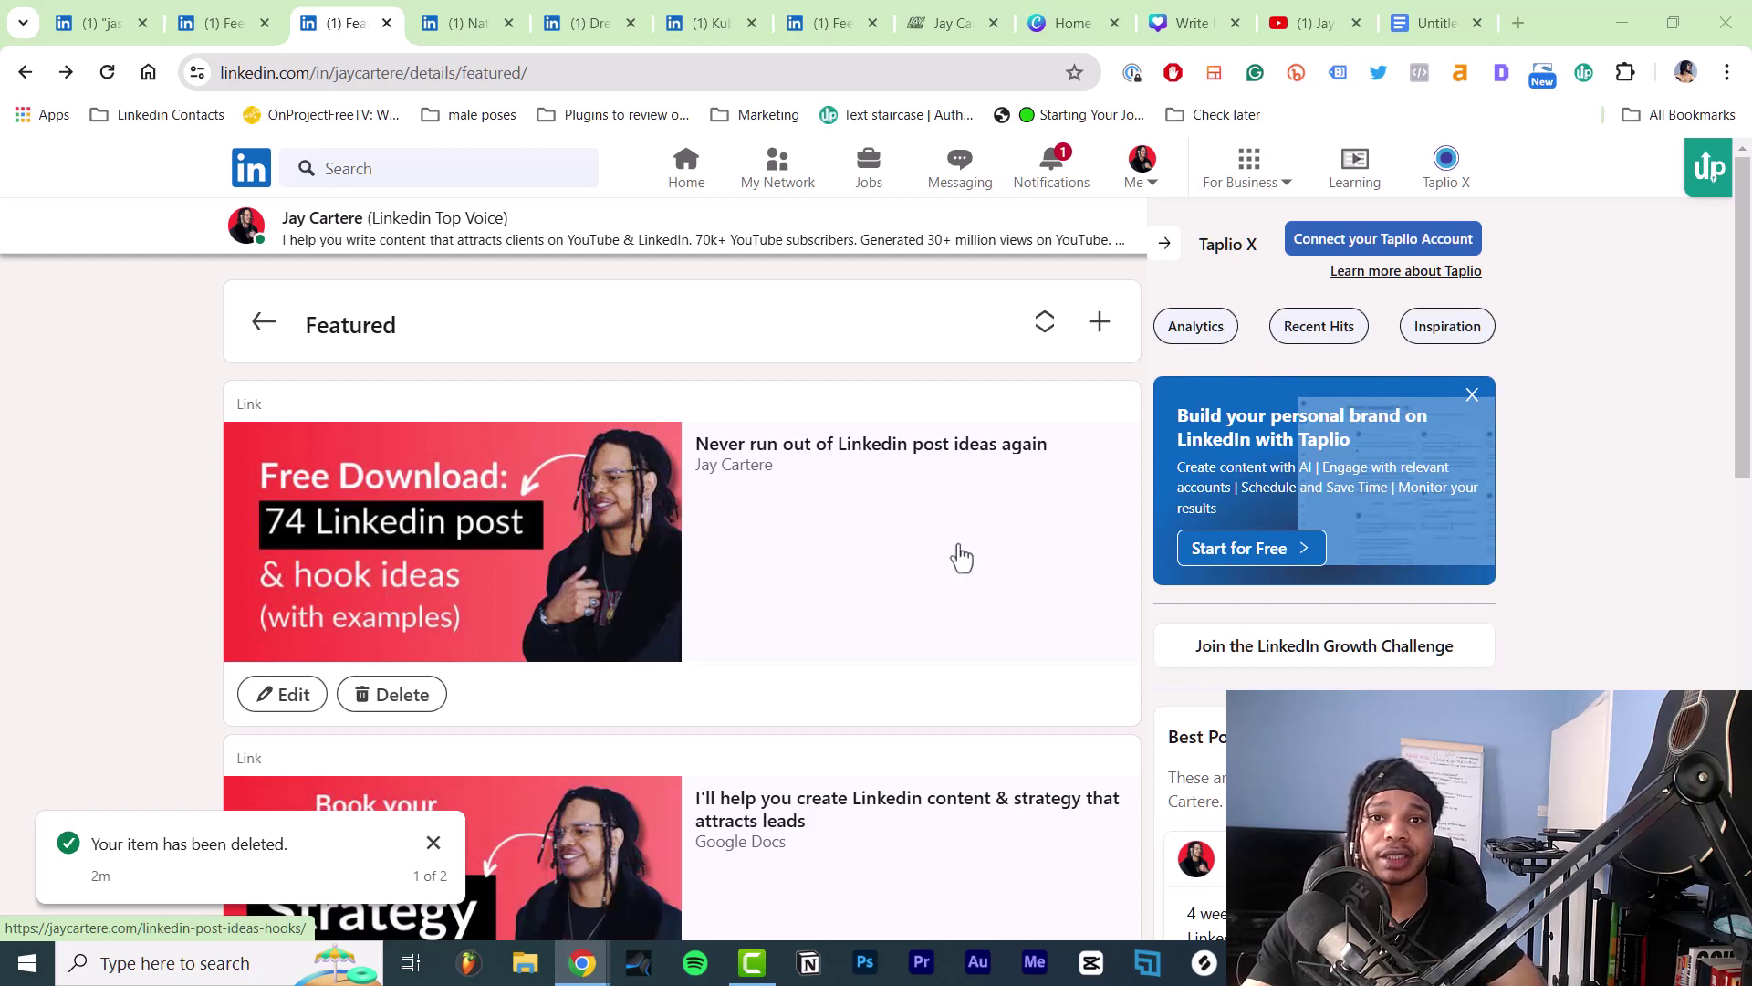
pyautogui.scroll(-2, 1082, 410)
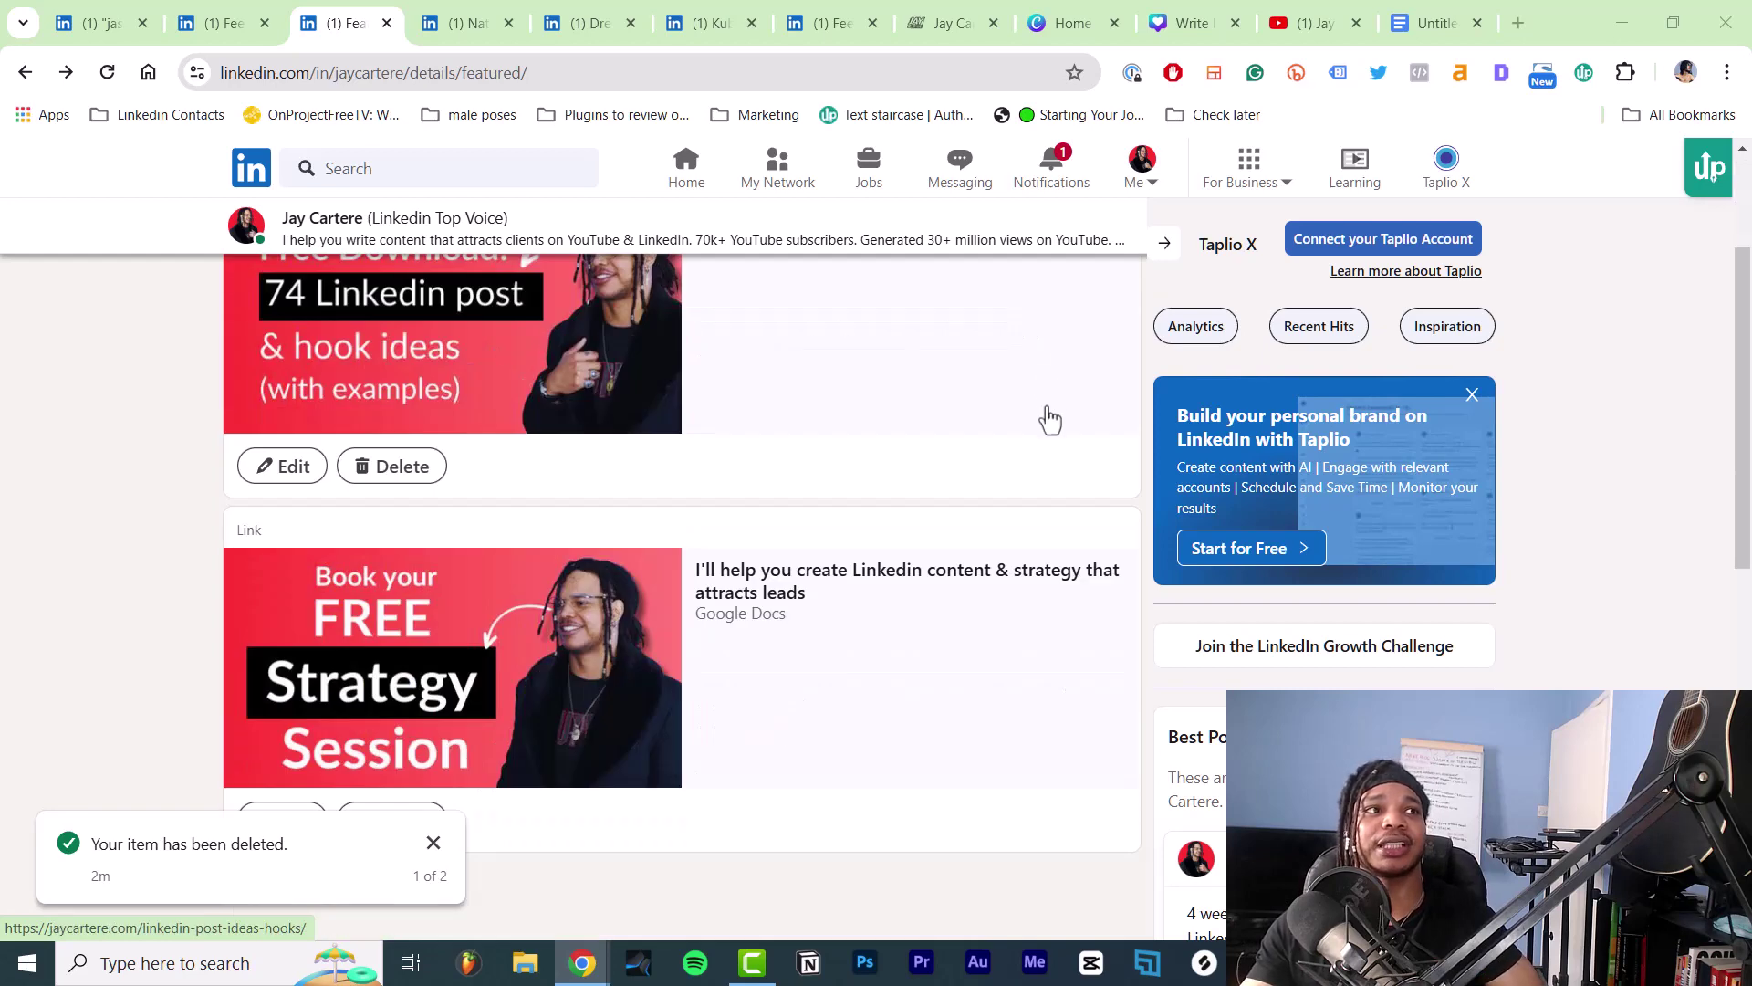
pyautogui.scroll(2, 958, 424)
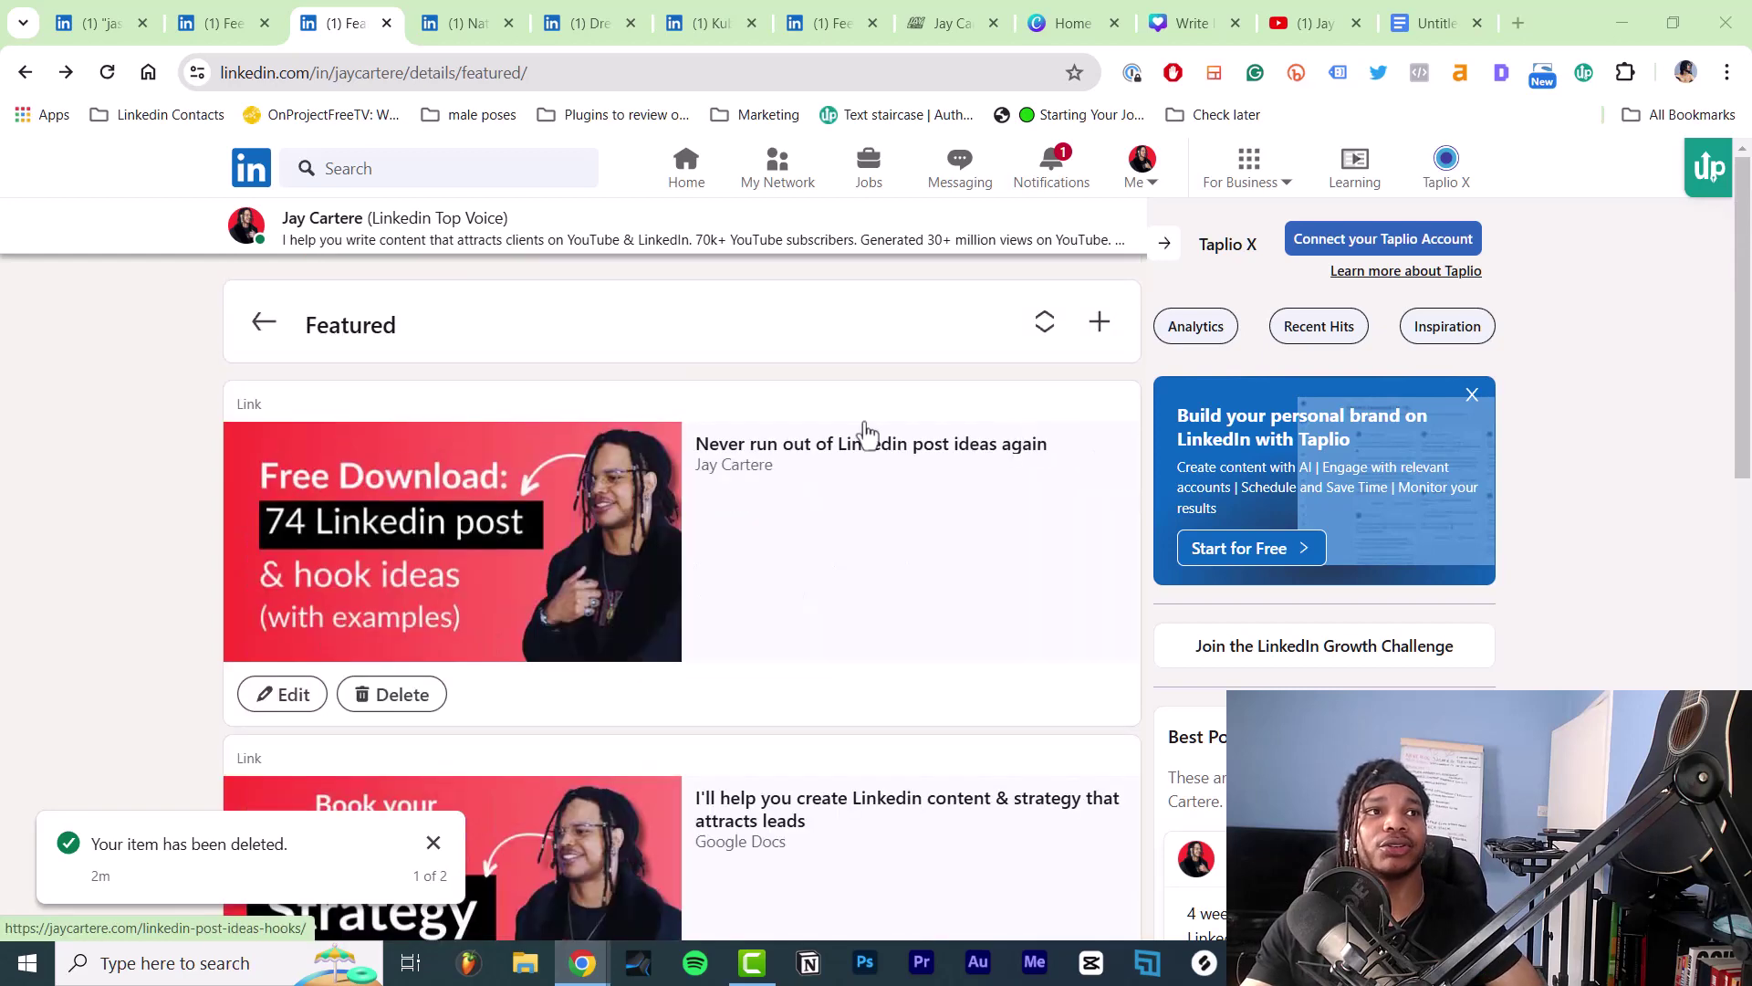
# Leave the Featured details page and return to the main profile.
pyautogui.click(265, 324)
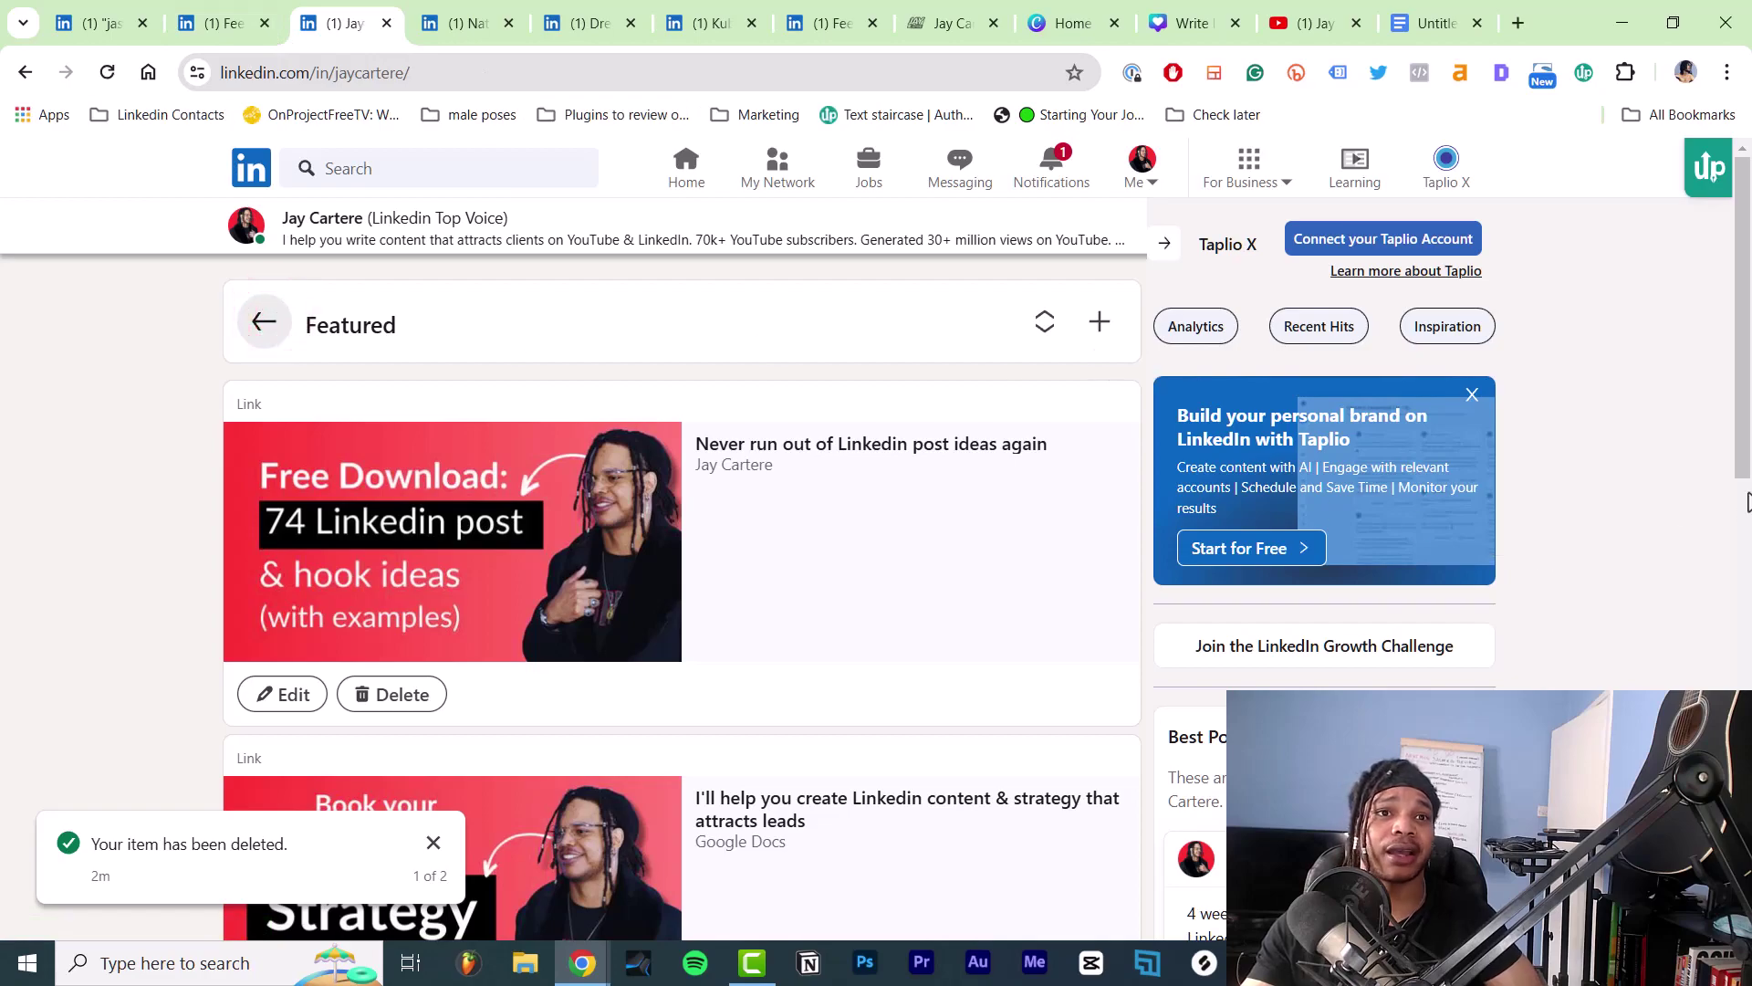